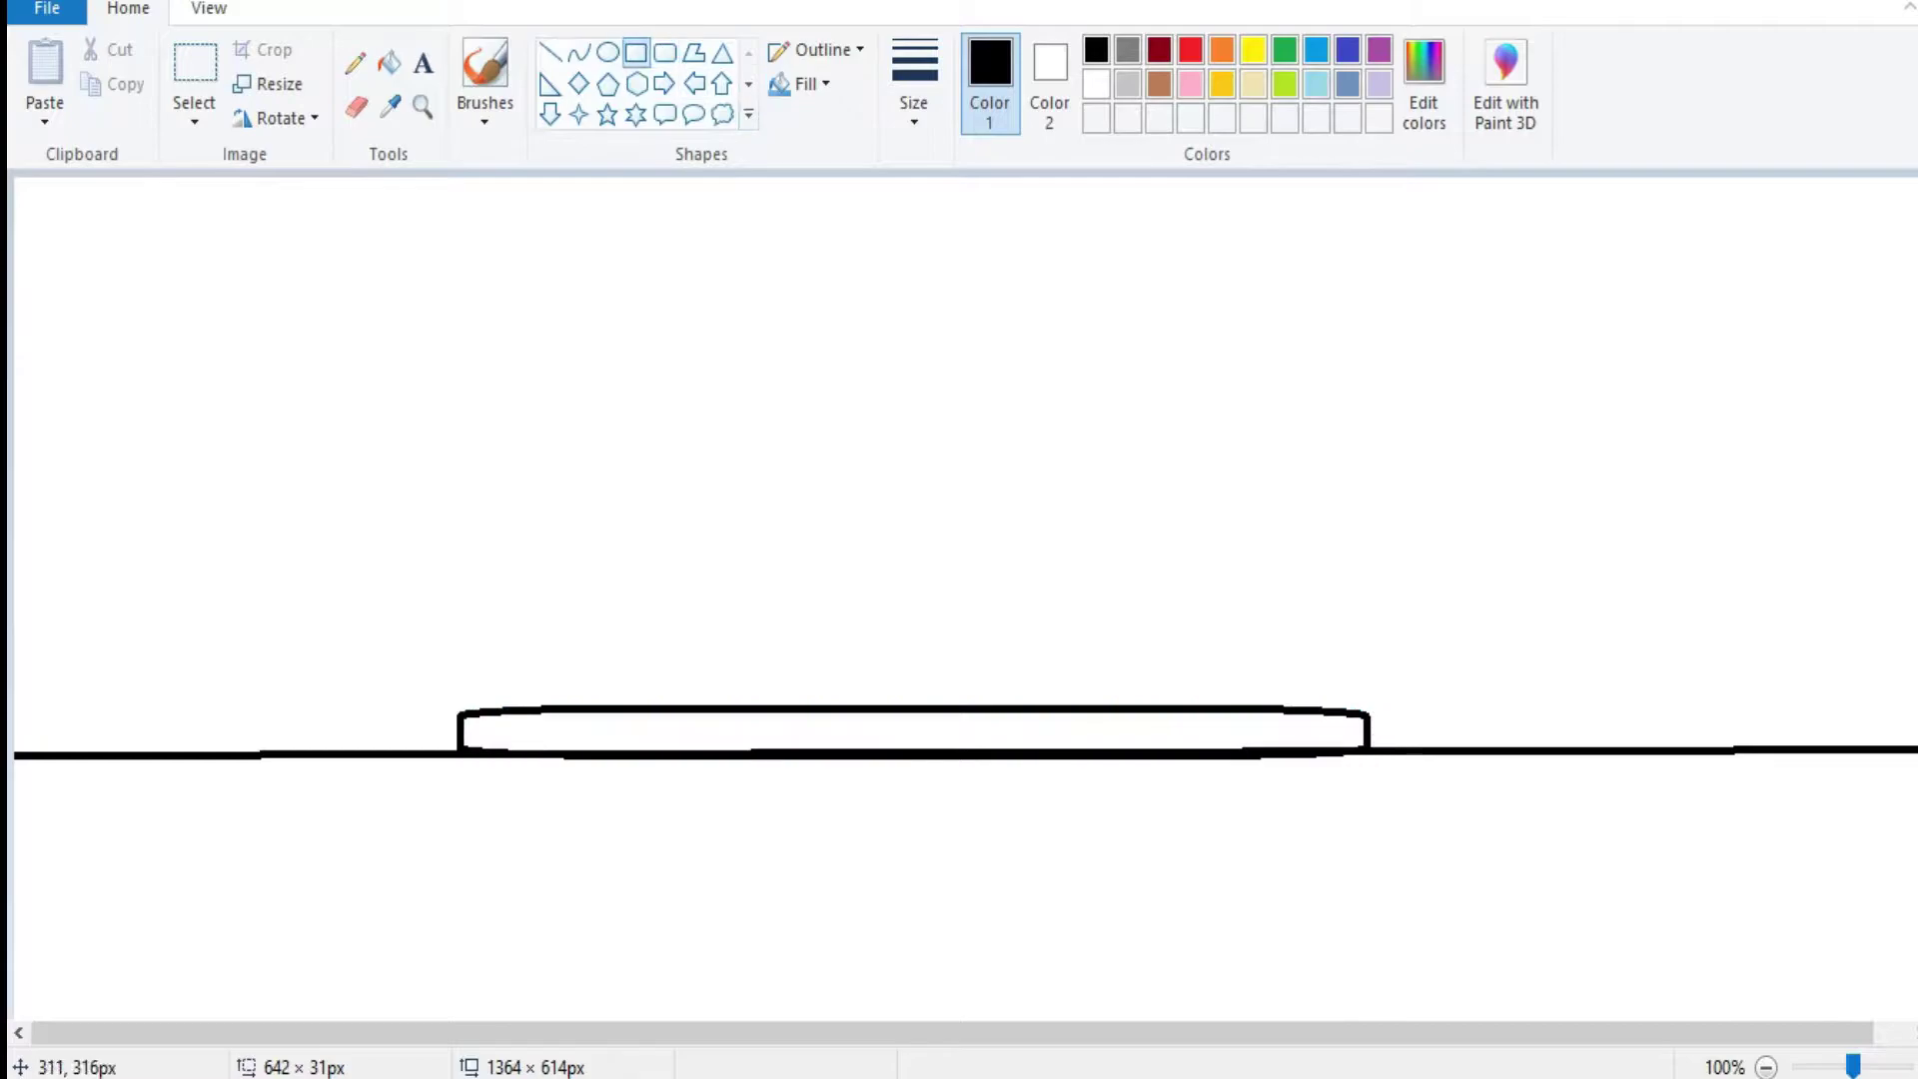
Draw a rectangular post about 42 × 88 px on the left end of the table base and copy it.
{"action": "left_click_drag", "start_coordinate": [487, 711], "coordinate": [546, 577]}
{"action": "left_click", "coordinate": [195, 63]}
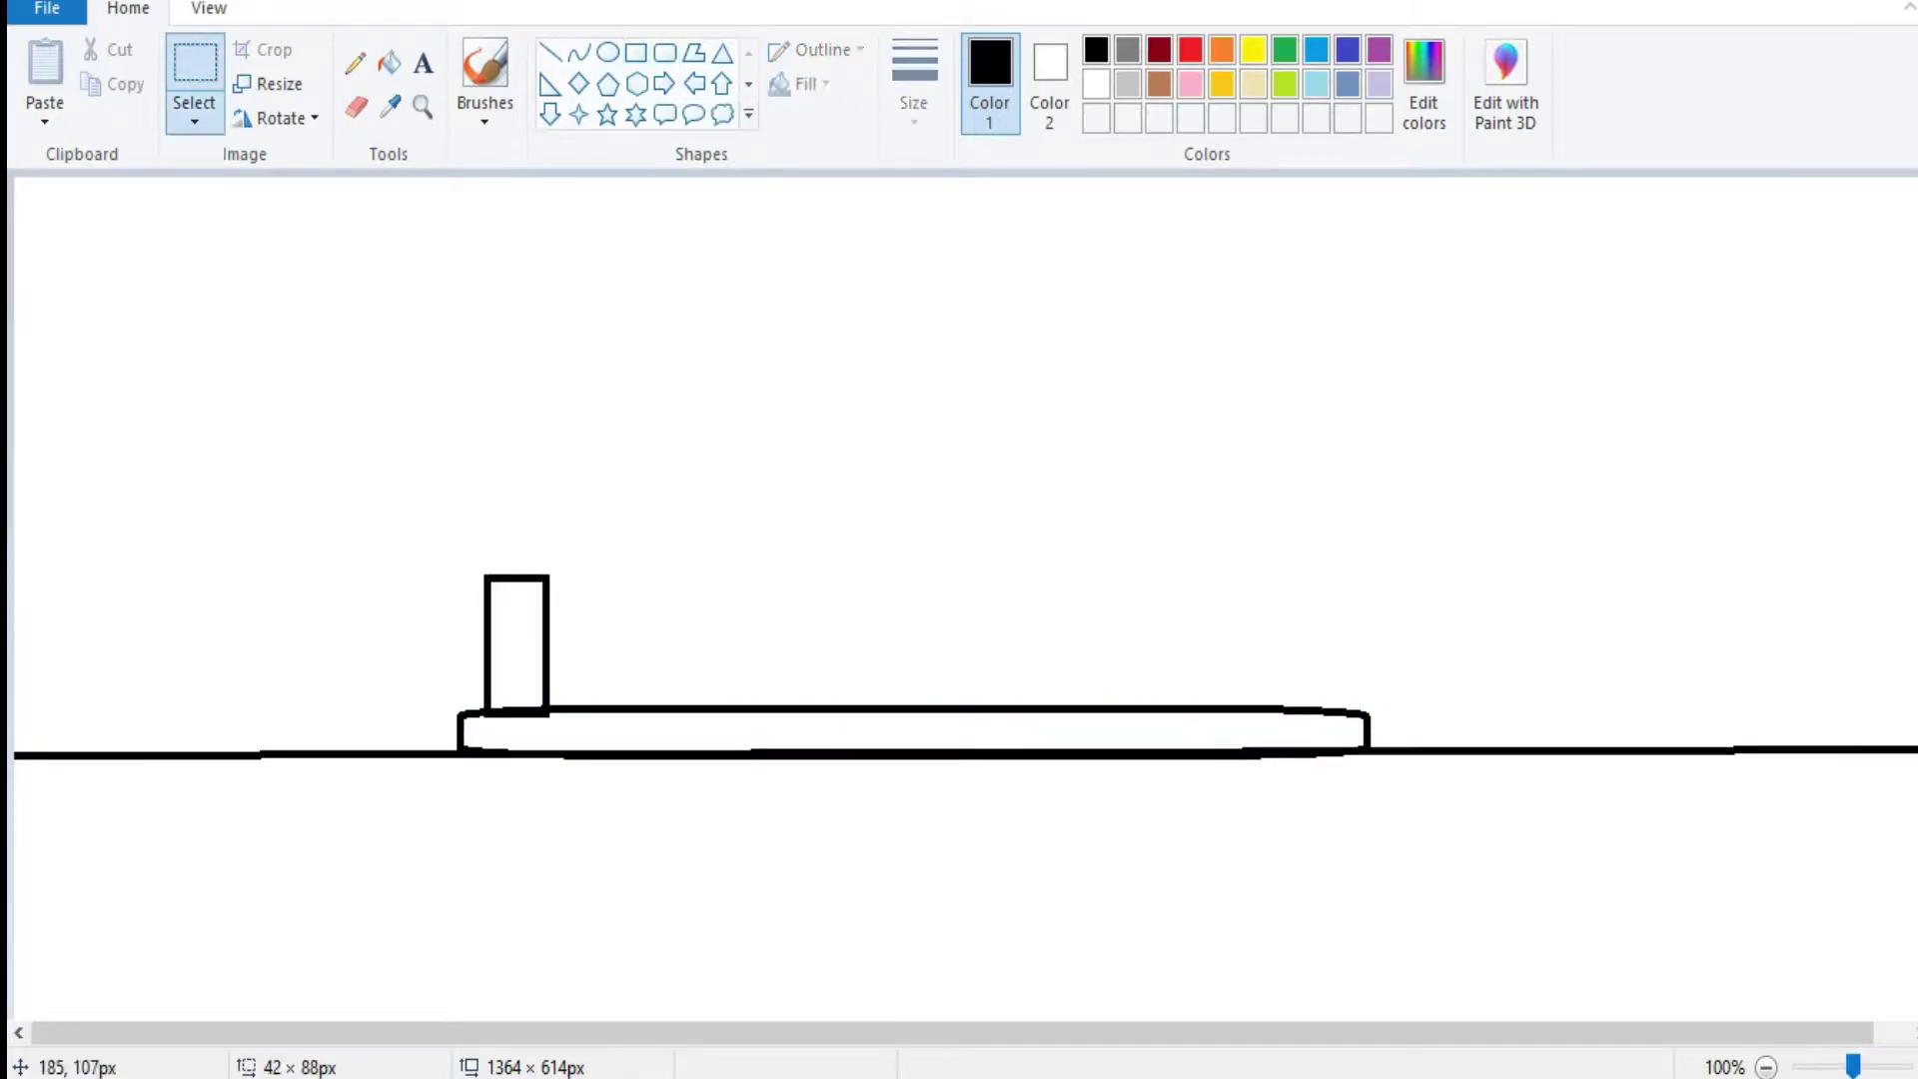
{"action": "left_click_drag", "start_coordinate": [539, 713], "coordinate": [565, 713]}
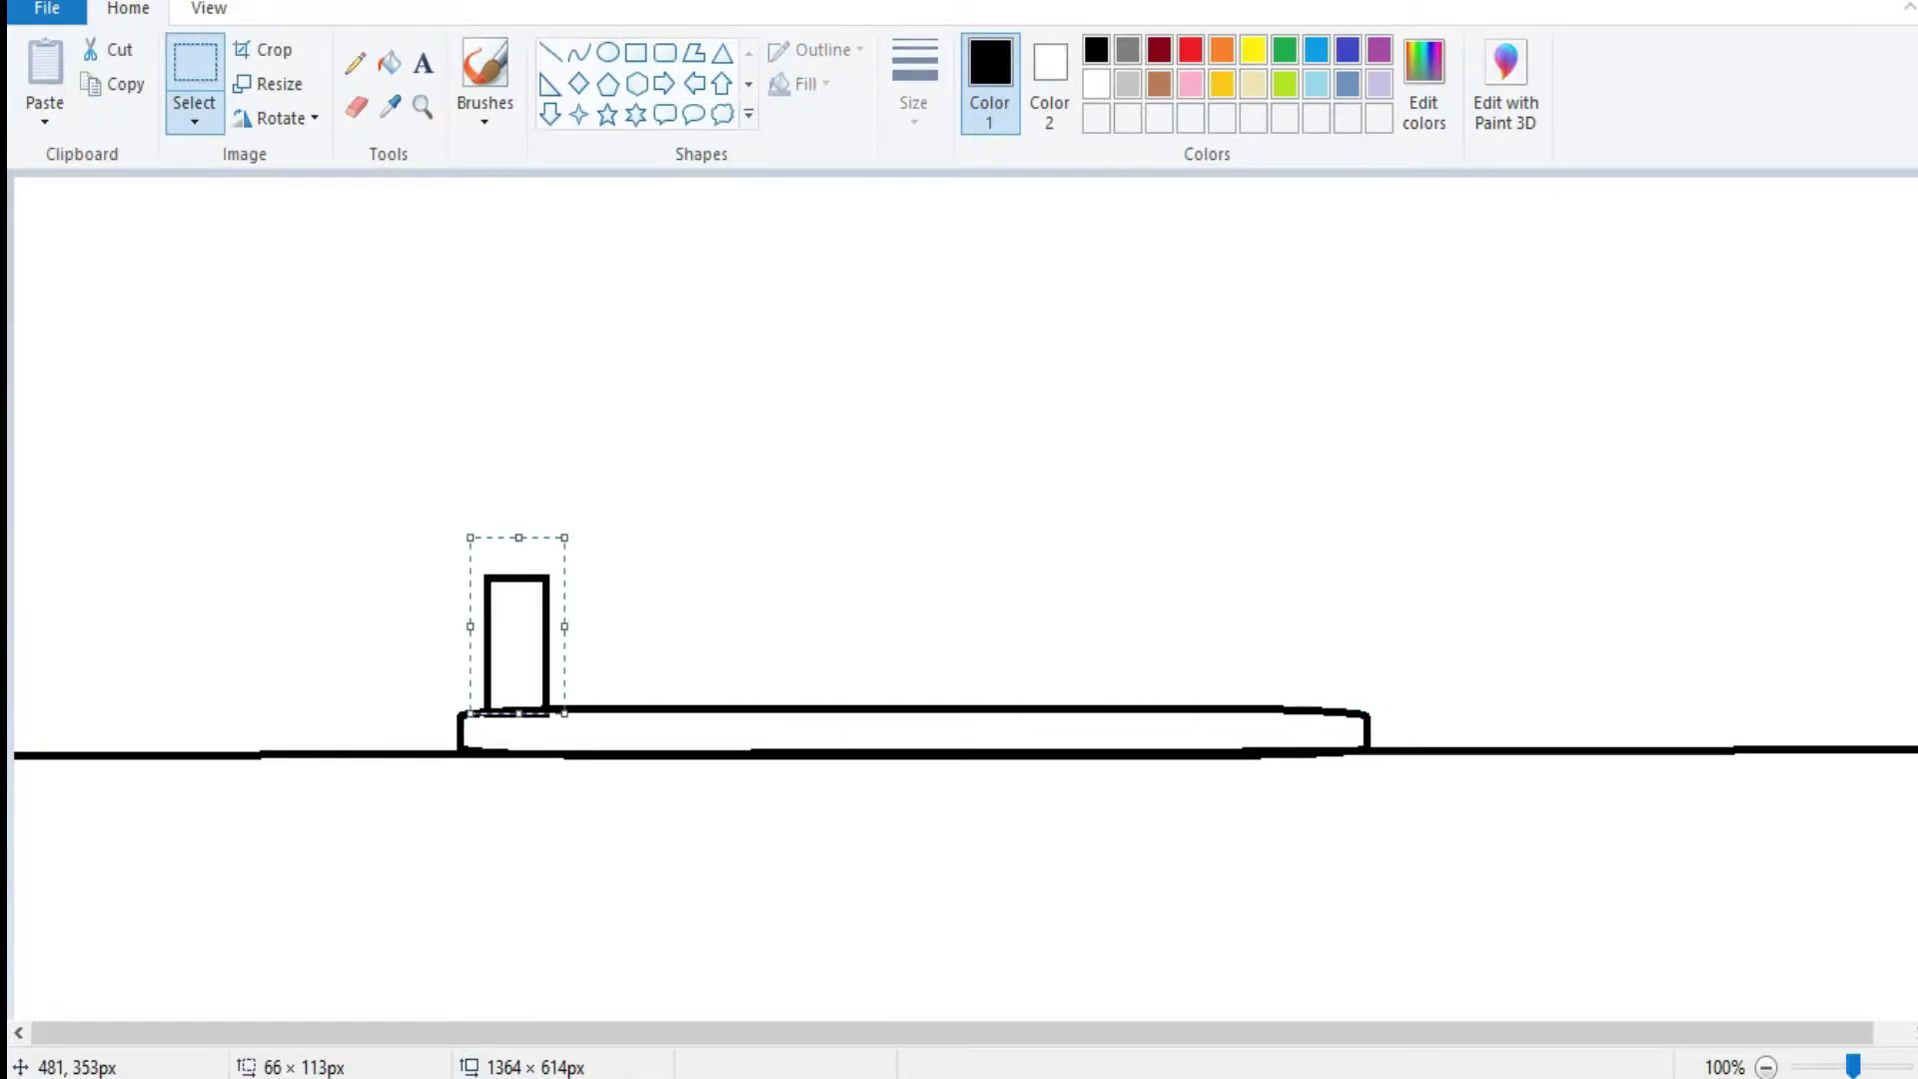
{"action": "key", "text": "ctrl+c"}
Paste copies of the post onto the middle and the right end of the table base.
{"action": "left_click", "coordinate": [45, 60]}
{"action": "left_click_drag", "start_coordinate": [58, 279], "coordinate": [910, 644]}
{"action": "left_click", "coordinate": [648, 473]}
{"action": "key", "text": "ctrl+z"}
{"action": "left_click", "coordinate": [45, 64]}
{"action": "left_click_drag", "start_coordinate": [51, 248], "coordinate": [1289, 603]}
{"action": "key", "text": "ctrl+z"}
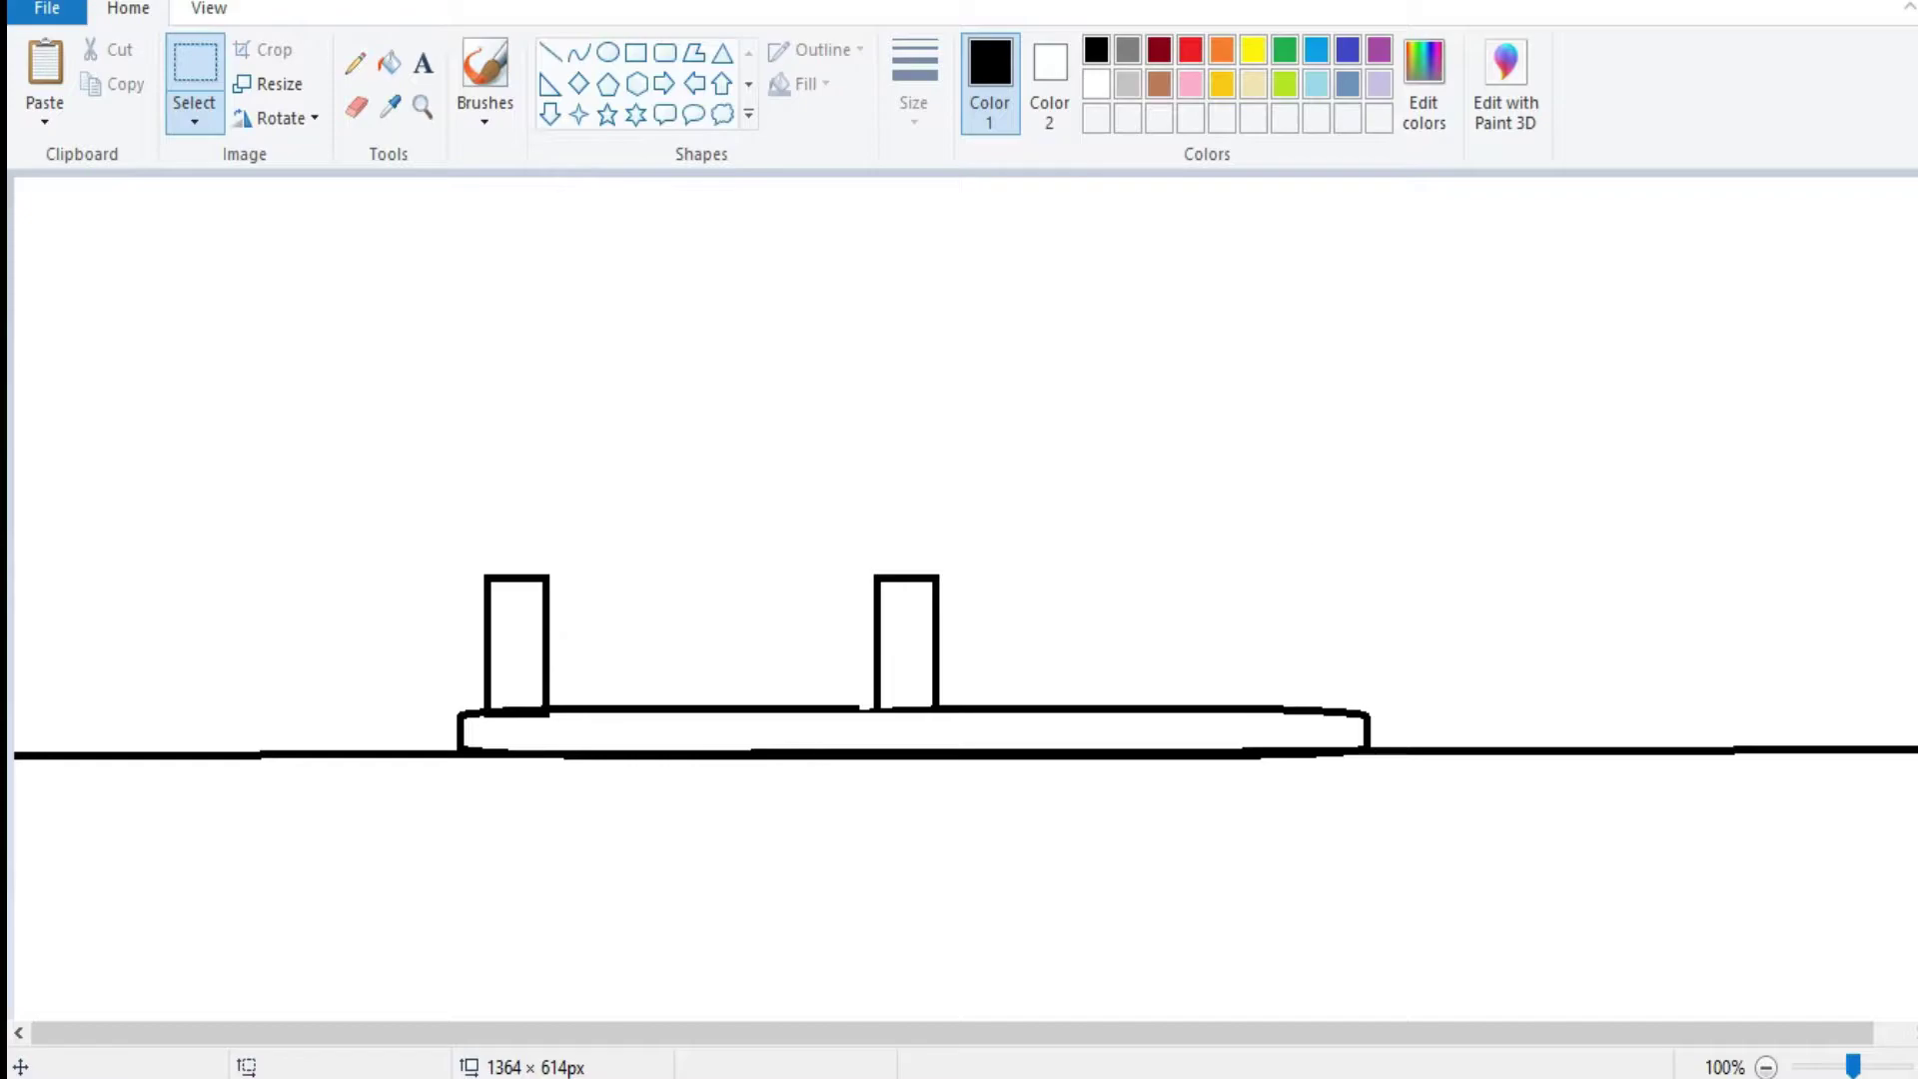
{"action": "key", "text": "ctrl+z"}
{"action": "left_click", "coordinate": [45, 63]}
{"action": "left_click_drag", "start_coordinate": [64, 238], "coordinate": [1293, 588]}
Draw a rectangular beam spanning the tops of the three posts and a rounded tabletop resting on it.
{"action": "left_click", "coordinate": [45, 64]}
{"action": "left_click", "coordinate": [636, 53]}
{"action": "left_click_drag", "start_coordinate": [468, 581], "coordinate": [1356, 535]}
{"action": "key", "text": "Up"}
{"action": "key", "text": "Up"}
{"action": "key", "text": "Up"}
{"action": "left_click", "coordinate": [664, 52]}
{"action": "left_click_drag", "start_coordinate": [461, 530], "coordinate": [1376, 499]}
{"action": "left_click", "coordinate": [636, 52]}
{"action": "left_click_drag", "start_coordinate": [687, 249], "coordinate": [1066, 425]}
{"action": "left_click_drag", "start_coordinate": [714, 398], "coordinate": [1039, 274]}
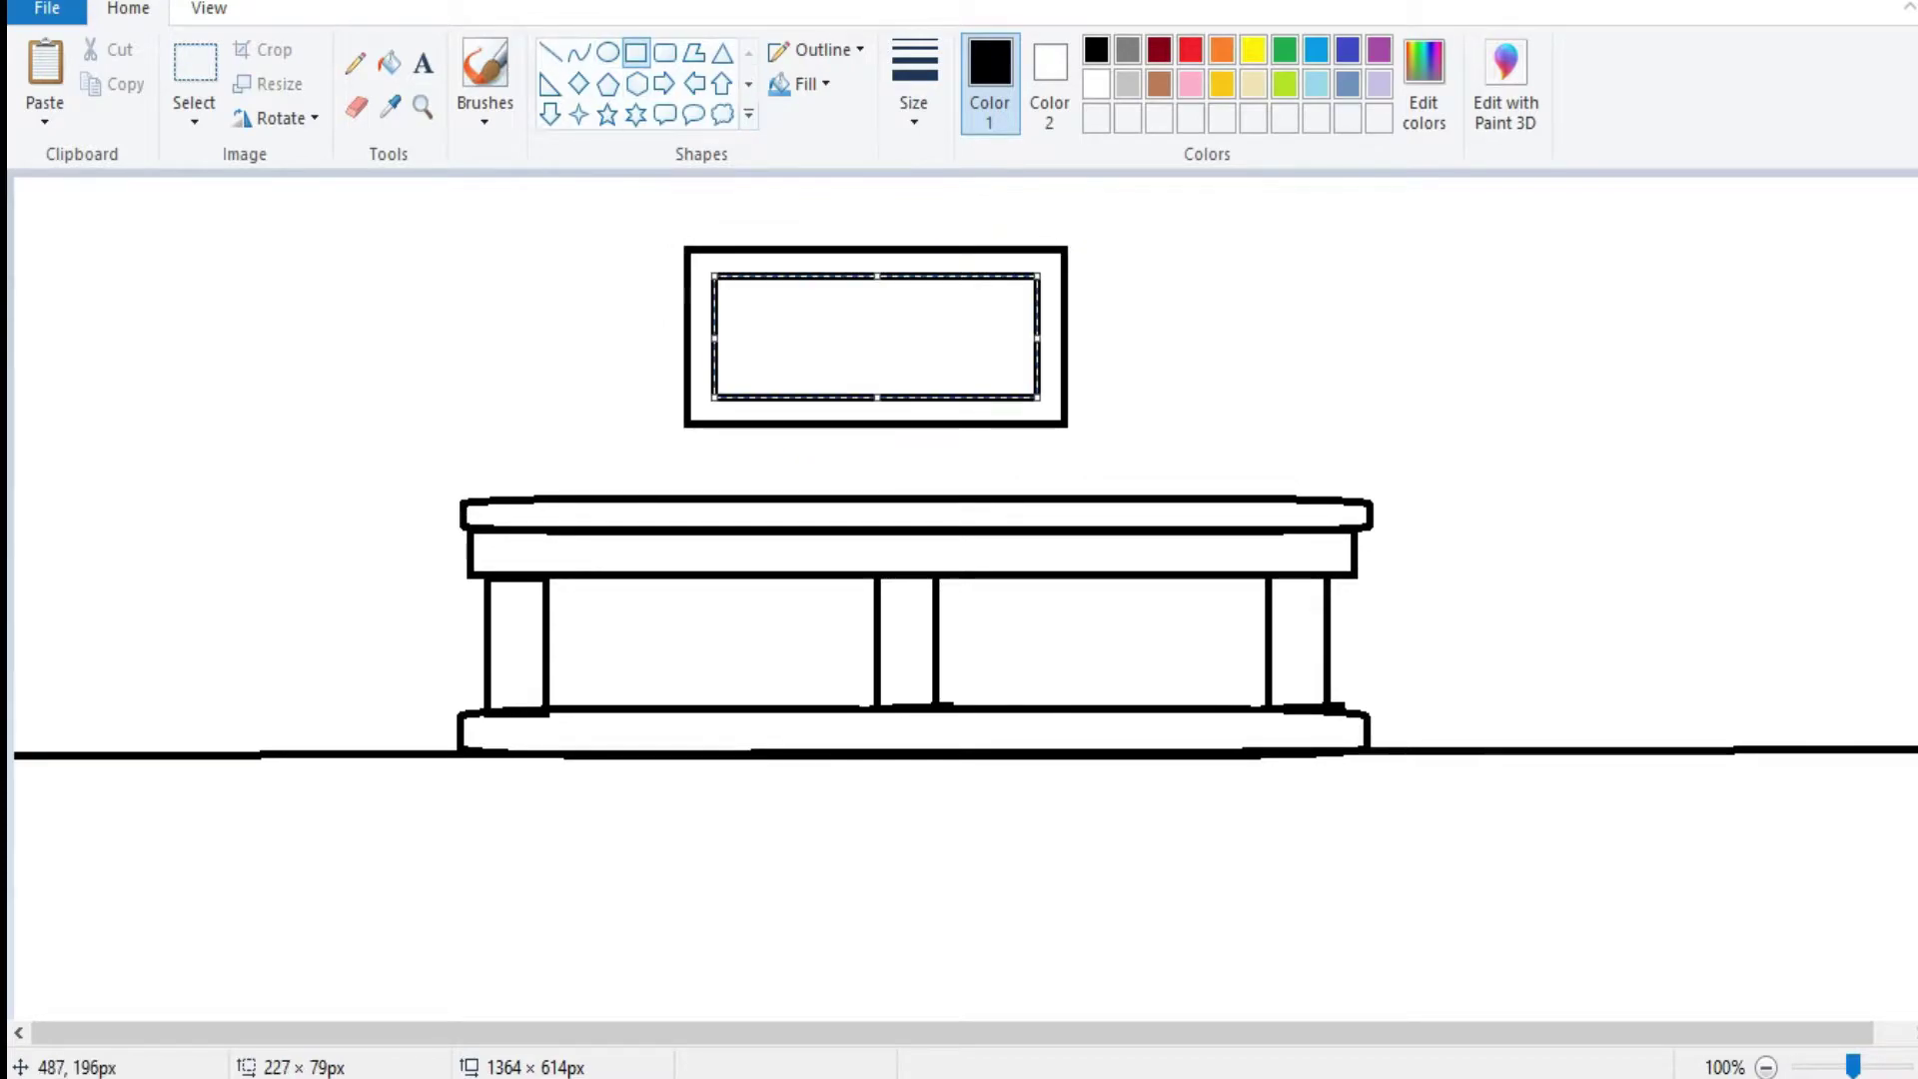
{"action": "key", "text": "ctrl+z"}
{"action": "key", "text": "ctrl+z"}
{"action": "mouse_move", "coordinate": [692, 468]}
{"action": "left_mouse_down"}
{"action": "mouse_move", "coordinate": [1131, 240]}
{"action": "mouse_move", "coordinate": [1167, 252]}
{"action": "mouse_move", "coordinate": [987, 289]}
{"action": "mouse_move", "coordinate": [1135, 278]}
{"action": "left_mouse_up"}
{"action": "left_click", "coordinate": [636, 52]}
{"action": "left_click_drag", "start_coordinate": [616, 478], "coordinate": [754, 435]}
{"action": "mouse_move", "coordinate": [714, 458]}
{"action": "left_mouse_down"}
{"action": "mouse_move", "coordinate": [719, 480]}
{"action": "mouse_move", "coordinate": [699, 474]}
{"action": "mouse_move", "coordinate": [774, 442]}
{"action": "mouse_move", "coordinate": [787, 464]}
{"action": "left_mouse_up"}
{"action": "key", "text": "ctrl+z"}
{"action": "key", "text": "ctrl+z"}
{"action": "key", "text": "ctrl+z"}
Draw a flat box on the tabletop and a rectangular TV above it with an inner screen about 286 × 96 px.
{"action": "left_click_drag", "start_coordinate": [678, 499], "coordinate": [856, 500]}
{"action": "left_click_drag", "start_coordinate": [701, 430], "coordinate": [1170, 225]}
{"action": "left_click_drag", "start_coordinate": [871, 340], "coordinate": [877, 365]}
{"action": "left_click", "coordinate": [637, 55]}
{"action": "left_click_drag", "start_coordinate": [737, 429], "coordinate": [1147, 278]}
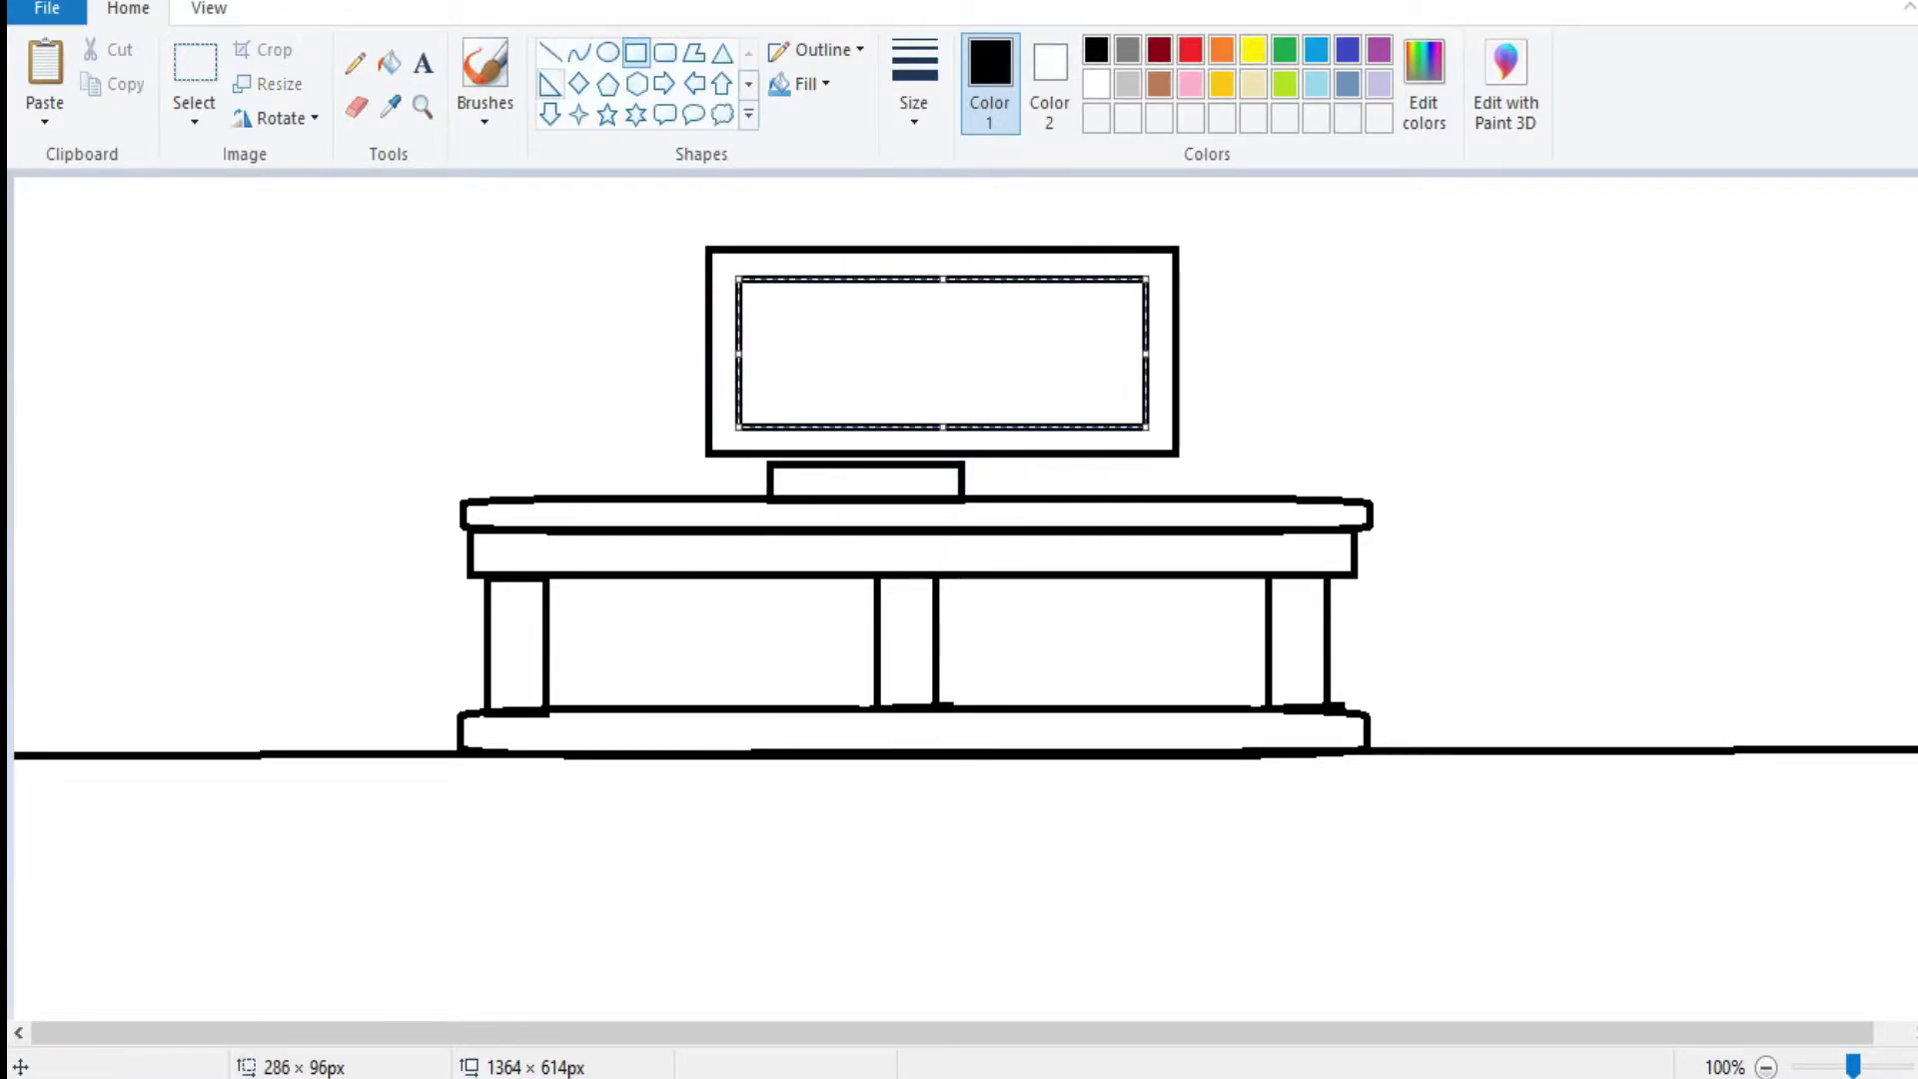
Draw angled line legs under both ends of the TV, reaching down to the tabletop.
{"action": "left_click", "coordinate": [549, 52]}
{"action": "mouse_move", "coordinate": [1107, 457]}
{"action": "left_mouse_down"}
{"action": "mouse_move", "coordinate": [1066, 494]}
{"action": "mouse_move", "coordinate": [1171, 494]}
{"action": "mouse_move", "coordinate": [1094, 494]}
{"action": "mouse_move", "coordinate": [1137, 493]}
{"action": "left_mouse_up"}
{"action": "left_click_drag", "start_coordinate": [751, 458], "coordinate": [730, 495]}
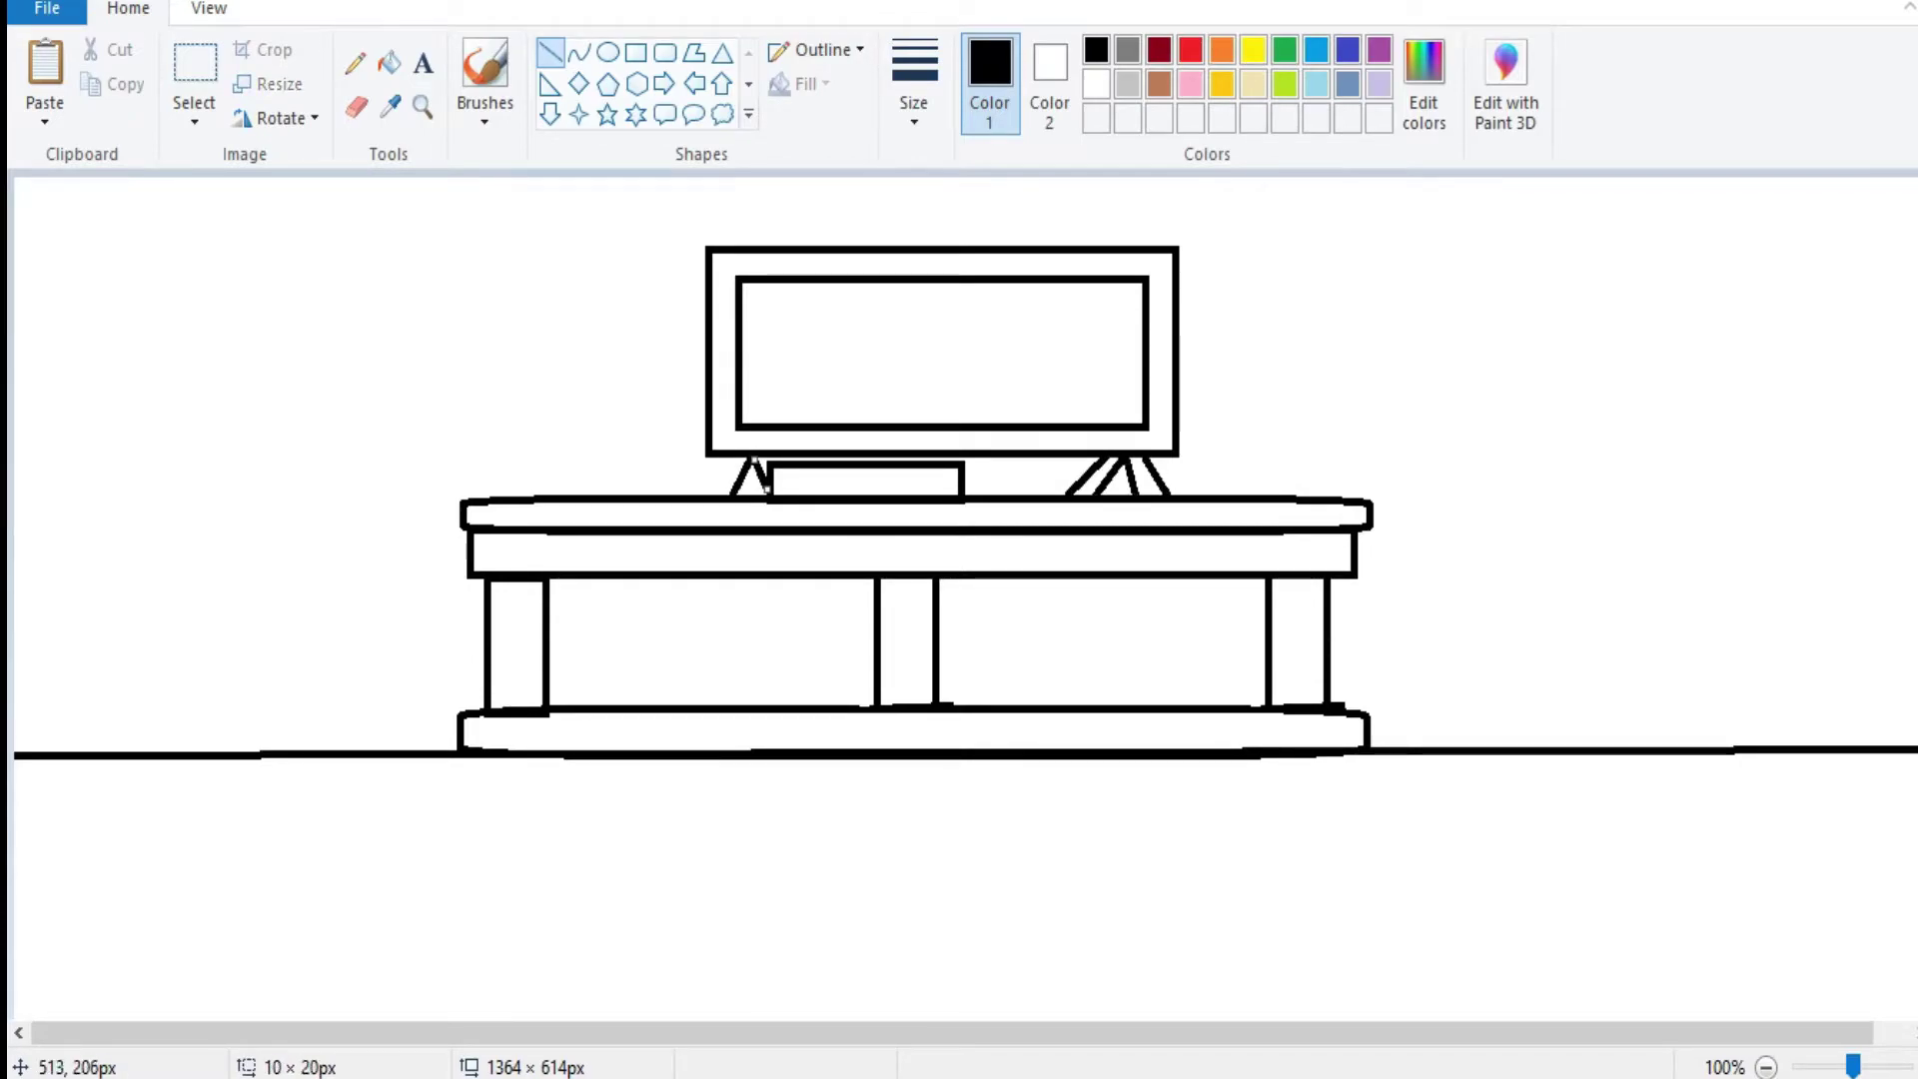
{"action": "left_click", "coordinate": [550, 82]}
{"action": "left_click", "coordinate": [549, 53]}
{"action": "left_click_drag", "start_coordinate": [748, 489], "coordinate": [748, 490]}
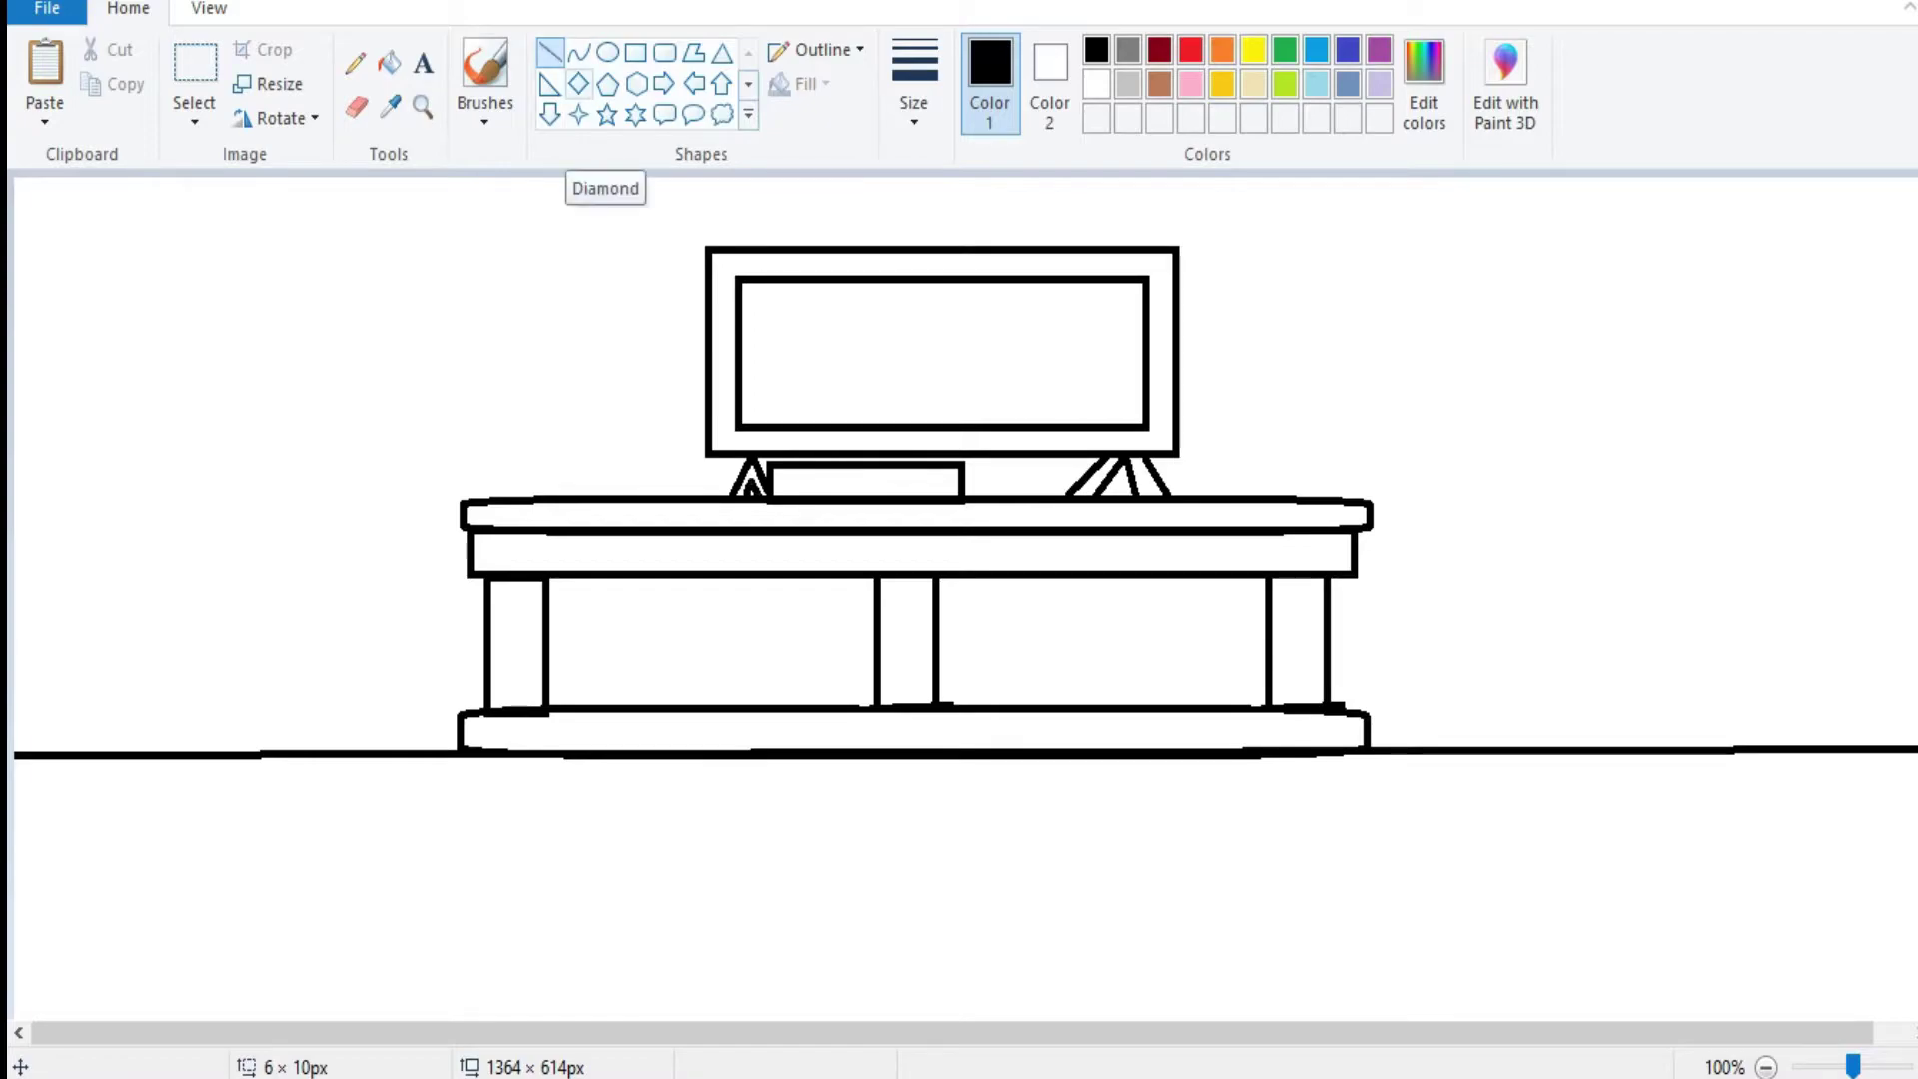
Draw a rectangle about 85 × 23 px sticking out from the TV's left edge.
{"action": "left_click", "coordinate": [355, 63]}
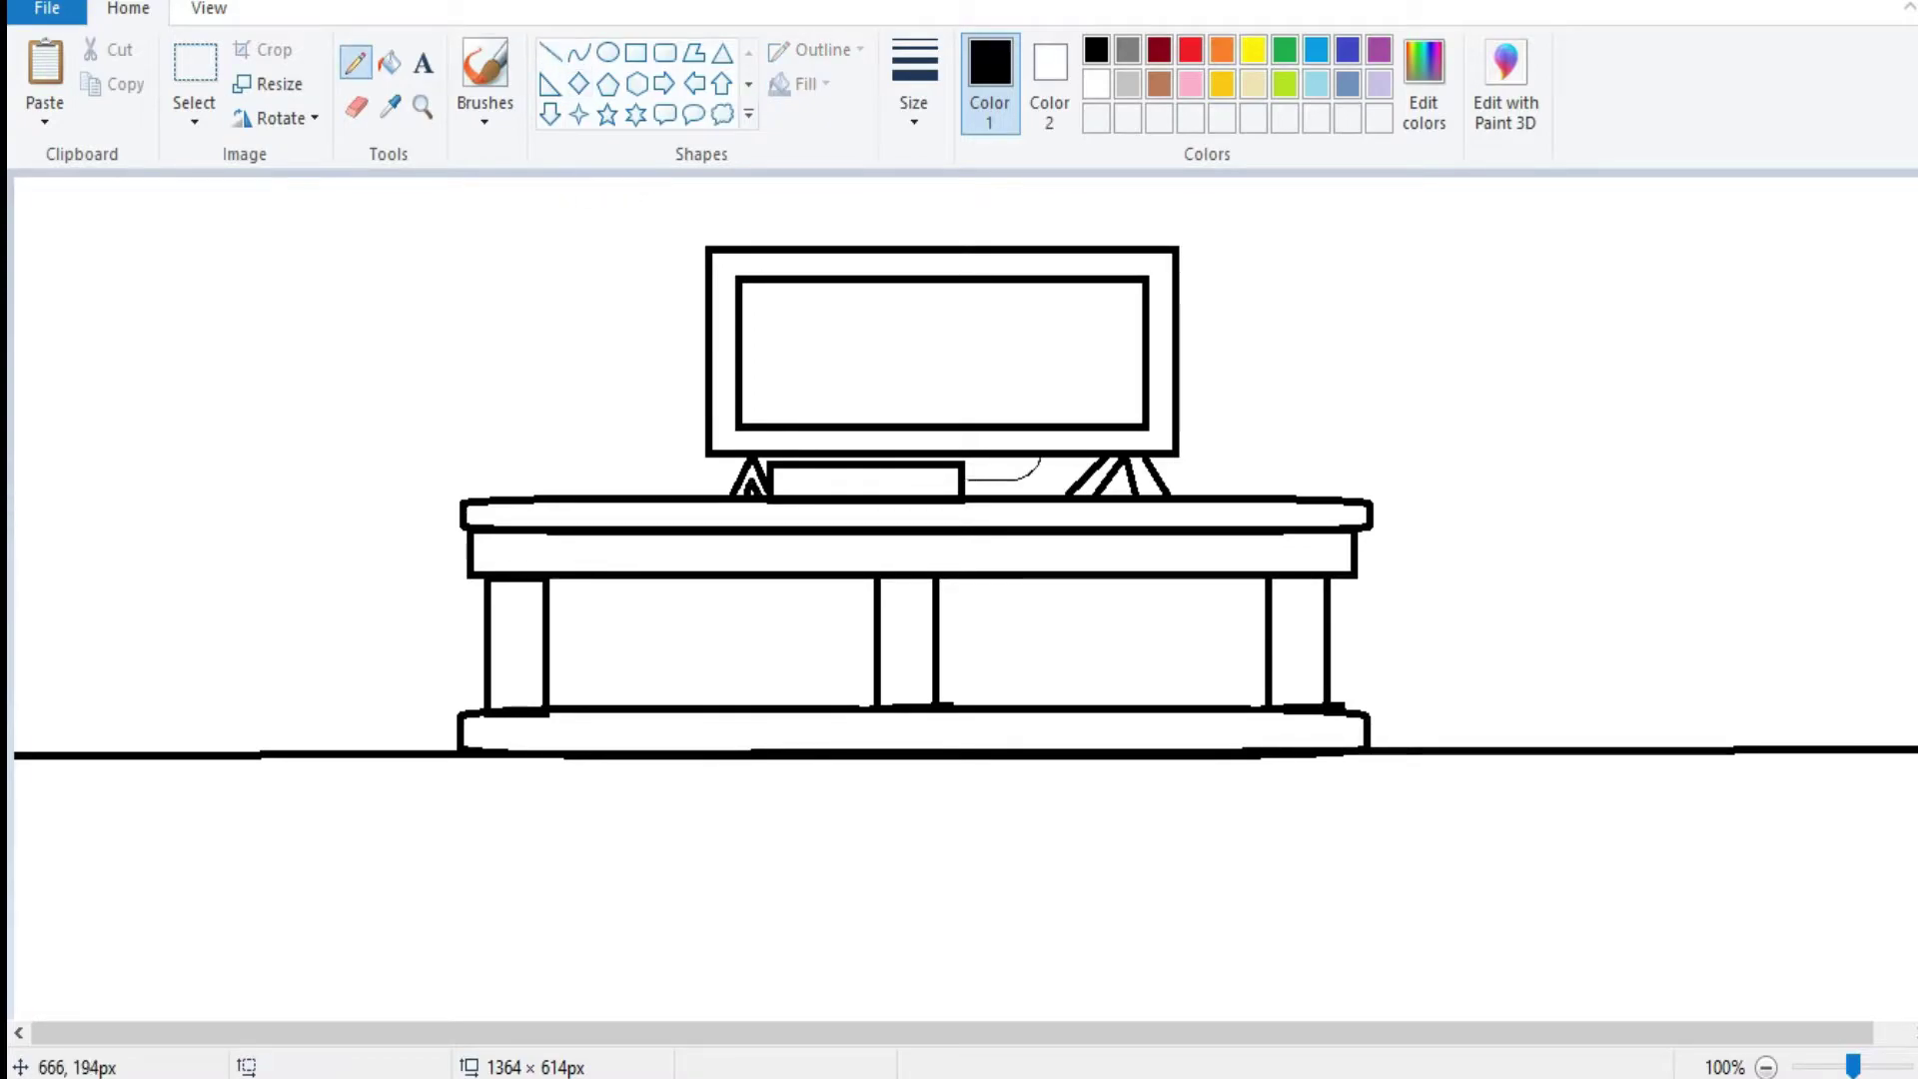
{"action": "left_click", "coordinate": [635, 52]}
{"action": "left_click_drag", "start_coordinate": [582, 327], "coordinate": [704, 363]}
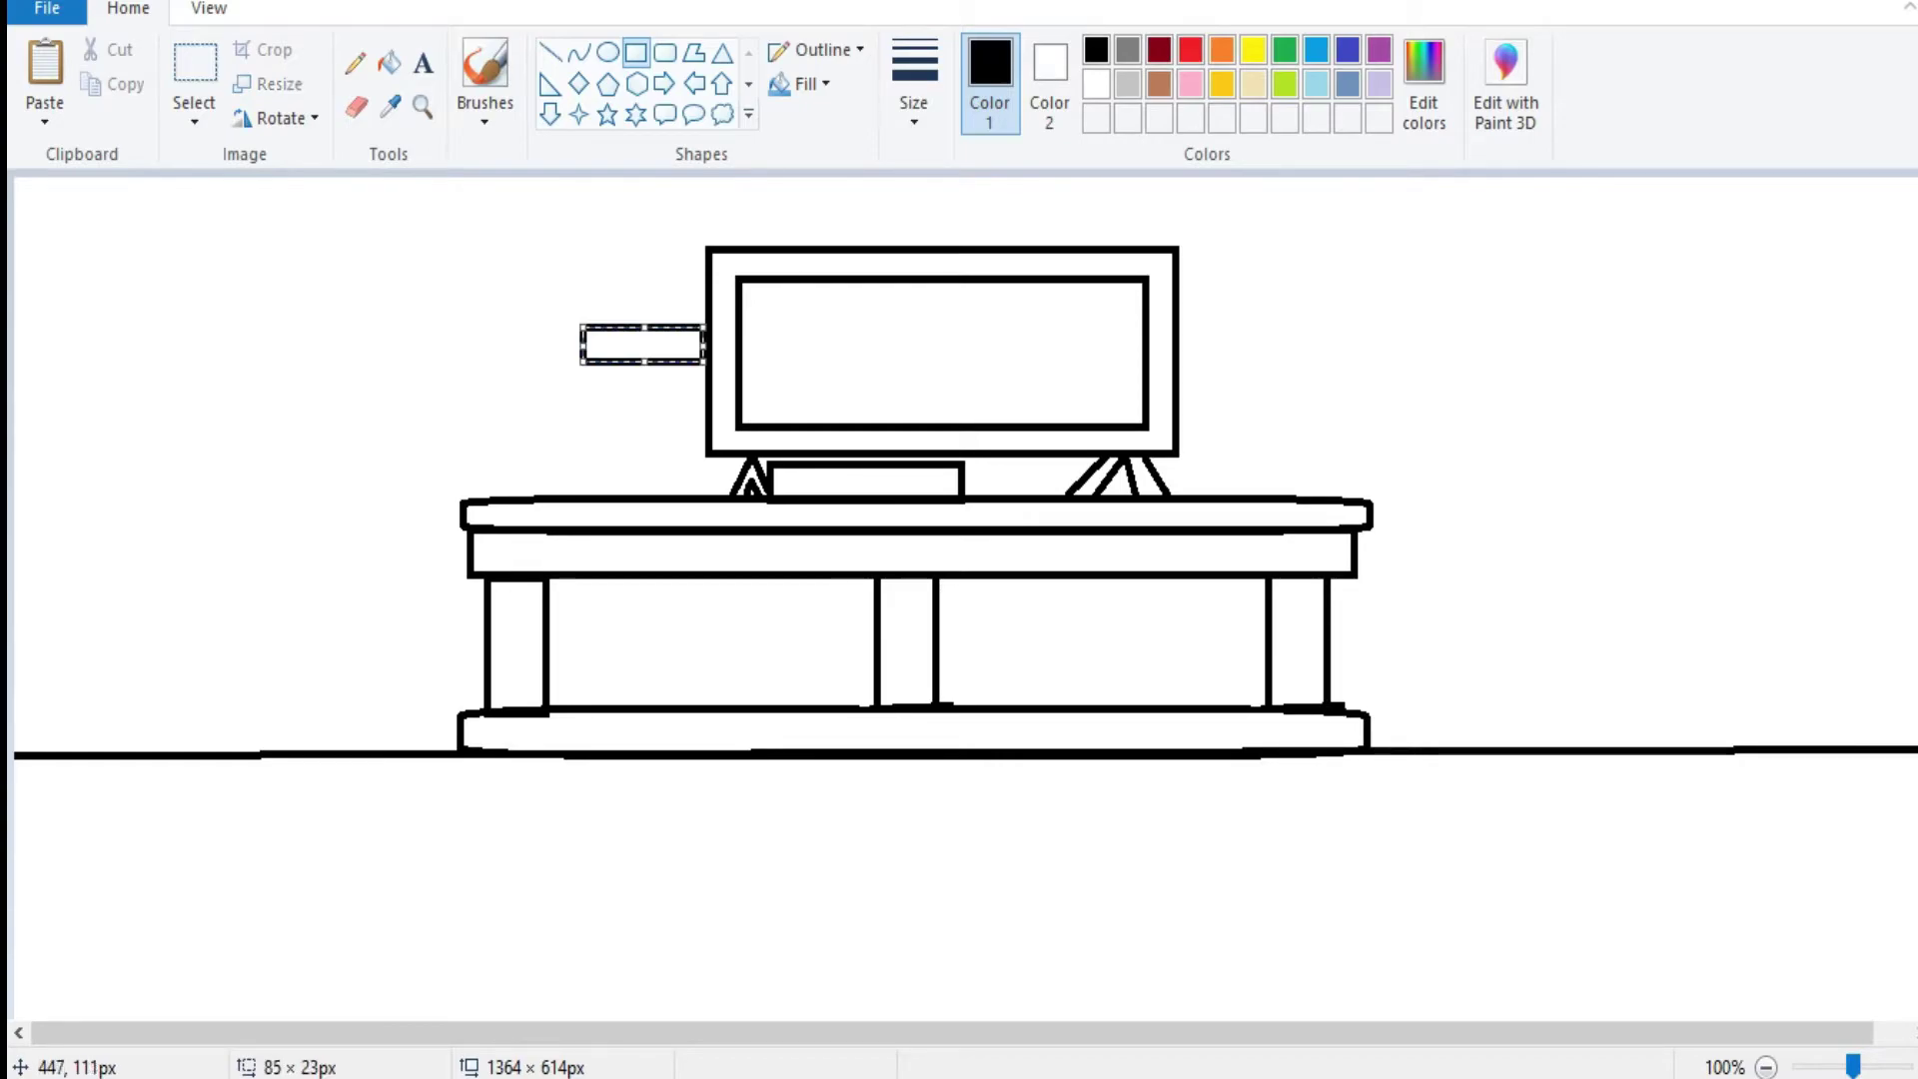
{"action": "left_click", "coordinate": [913, 85]}
{"action": "left_click", "coordinate": [911, 301]}
{"action": "left_click", "coordinate": [913, 85]}
{"action": "left_click", "coordinate": [936, 181]}
{"action": "left_click", "coordinate": [913, 84]}
{"action": "left_click", "coordinate": [960, 217]}
{"action": "left_click", "coordinate": [913, 85]}
{"action": "left_click", "coordinate": [940, 282]}
{"action": "left_click", "coordinate": [913, 85]}
{"action": "left_click", "coordinate": [937, 289]}
{"action": "left_click", "coordinate": [354, 63]}
{"action": "left_click", "coordinate": [913, 85]}
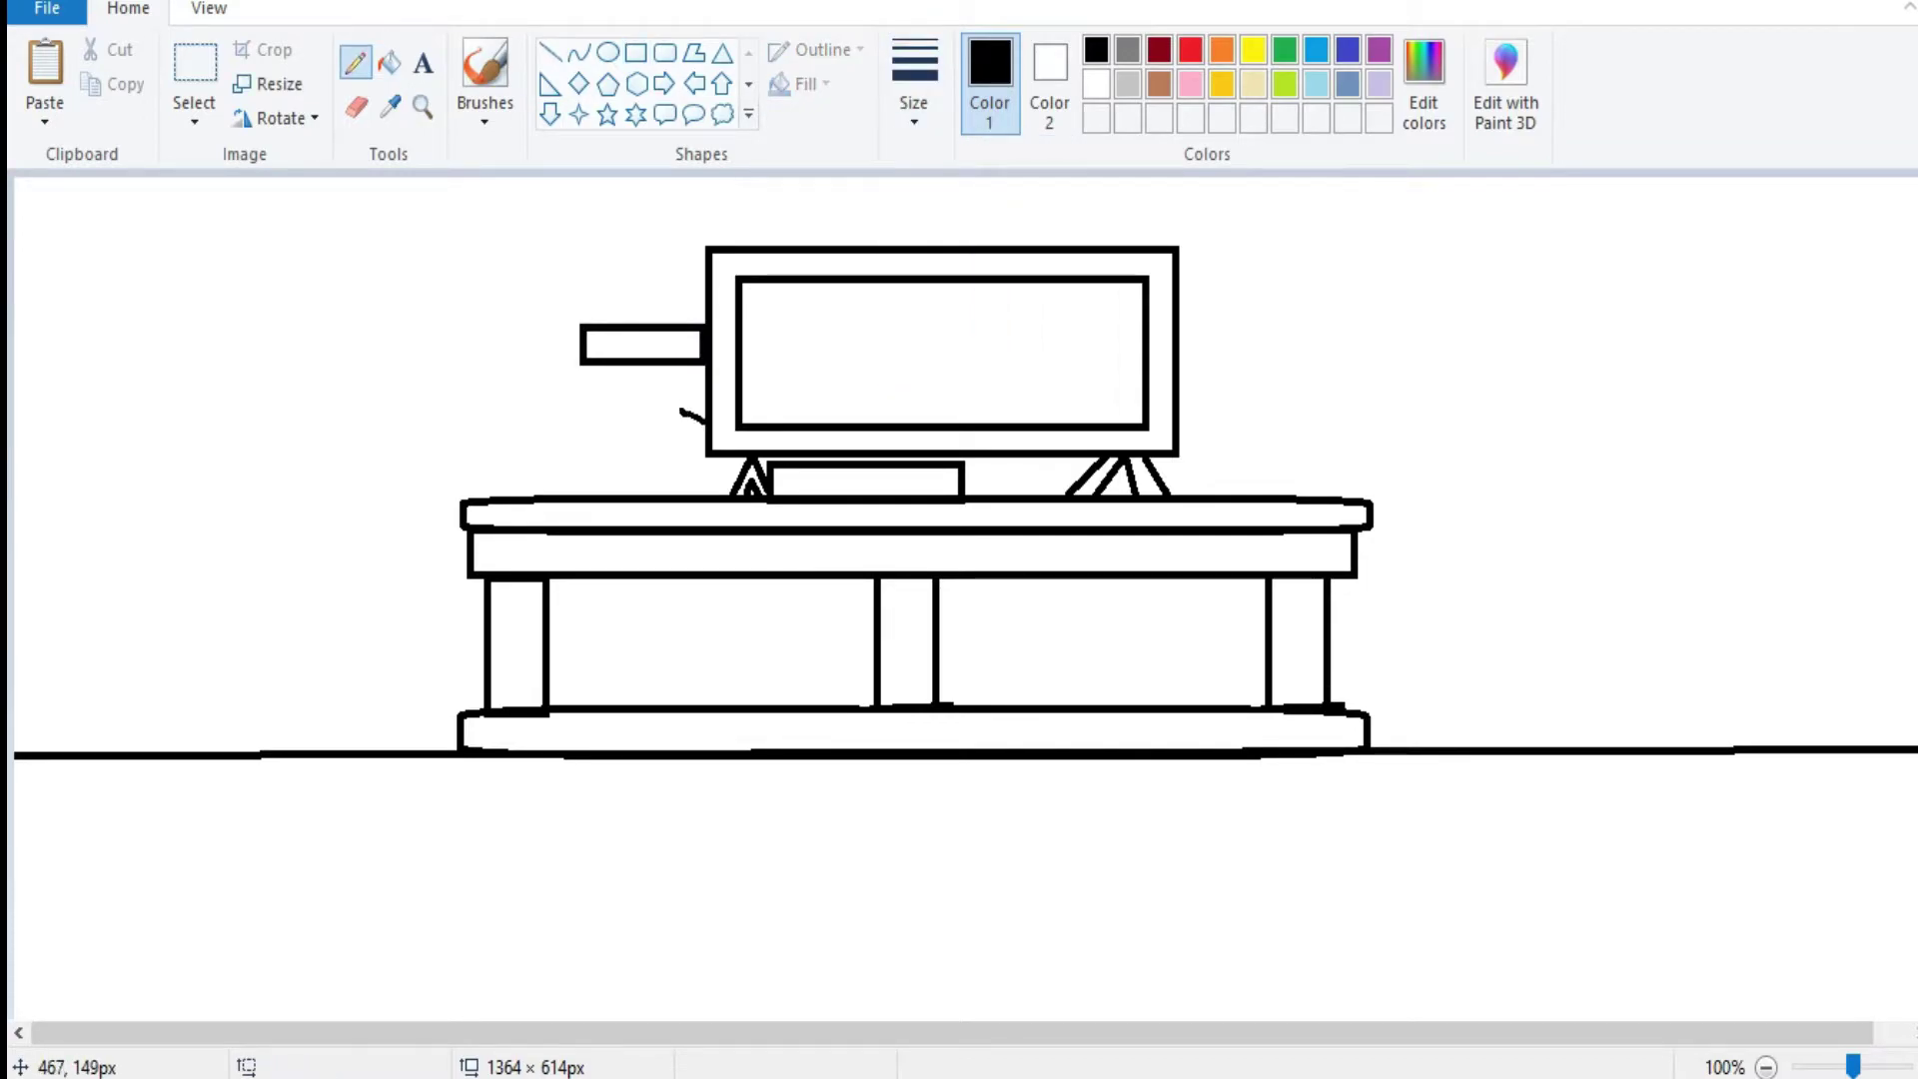
{"action": "left_click_drag", "start_coordinate": [661, 334], "coordinate": [648, 342]}
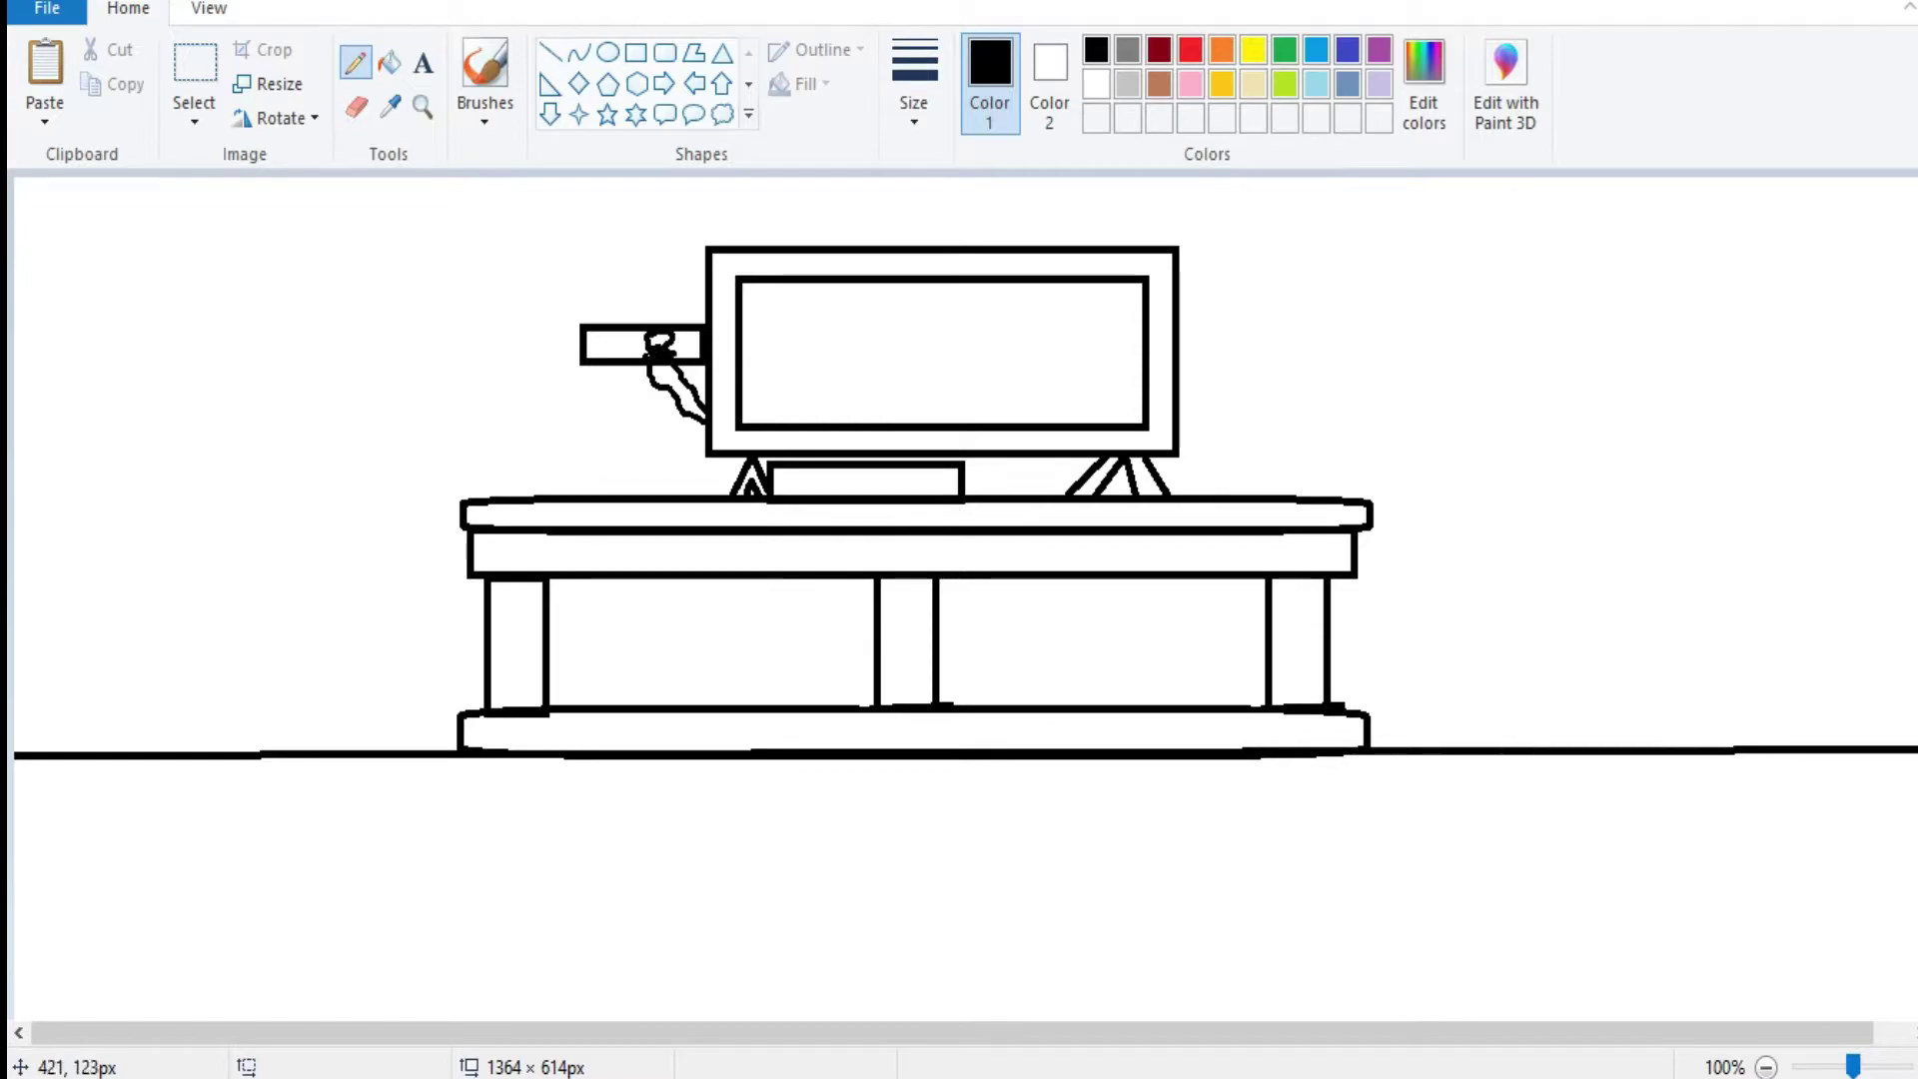
{"action": "key", "text": "ctrl+z"}
{"action": "key", "text": "ctrl+z"}
{"action": "key", "text": "ctrl+z"}
Draw a curved arm from the TV's left edge up to the small rectangle, ending in a rounded hand over it.
{"action": "left_click", "coordinate": [579, 53]}
{"action": "left_click_drag", "start_coordinate": [711, 418], "coordinate": [645, 364]}
{"action": "mouse_move", "coordinate": [674, 389]}
{"action": "left_mouse_down"}
{"action": "mouse_move", "coordinate": [665, 357]}
{"action": "mouse_move", "coordinate": [682, 395]}
{"action": "left_mouse_up"}
{"action": "left_click", "coordinate": [354, 62]}
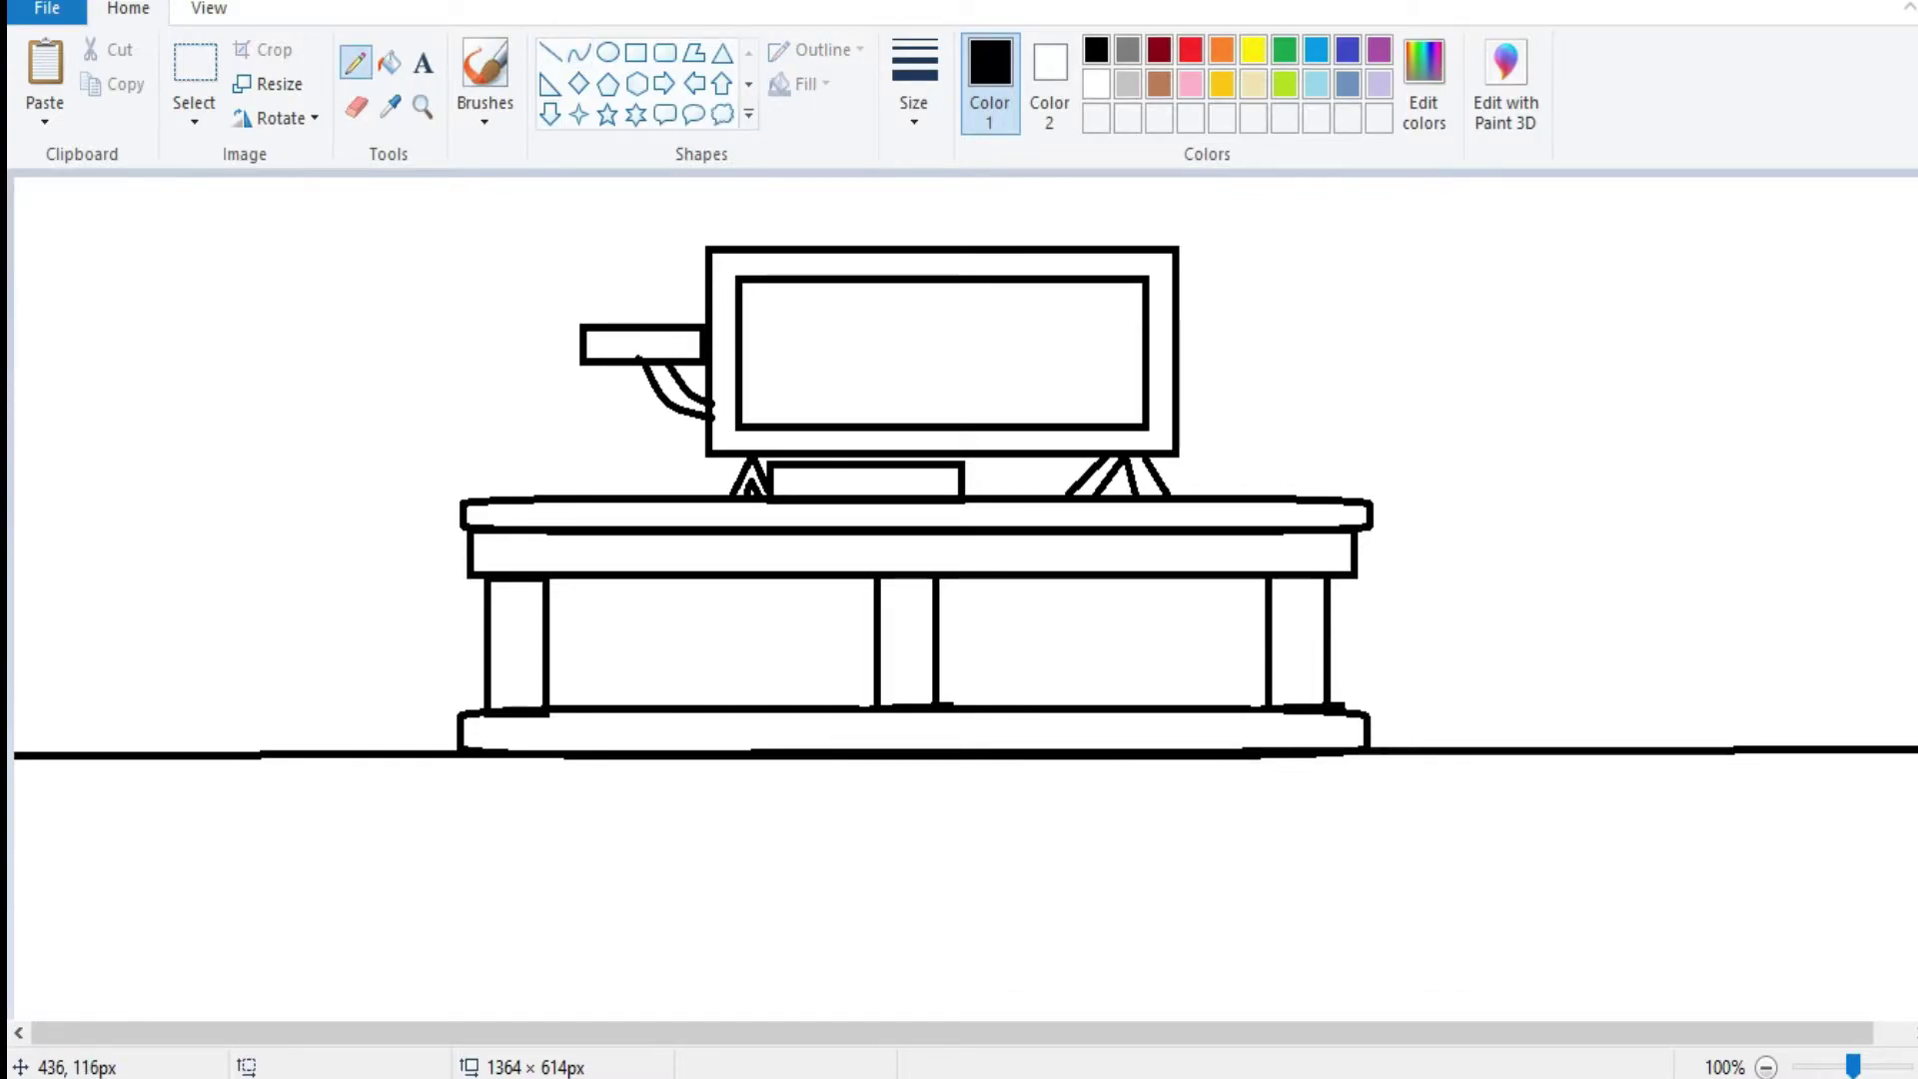
{"action": "left_click_drag", "start_coordinate": [659, 345], "coordinate": [673, 344]}
{"action": "key", "text": "ctrl+z"}
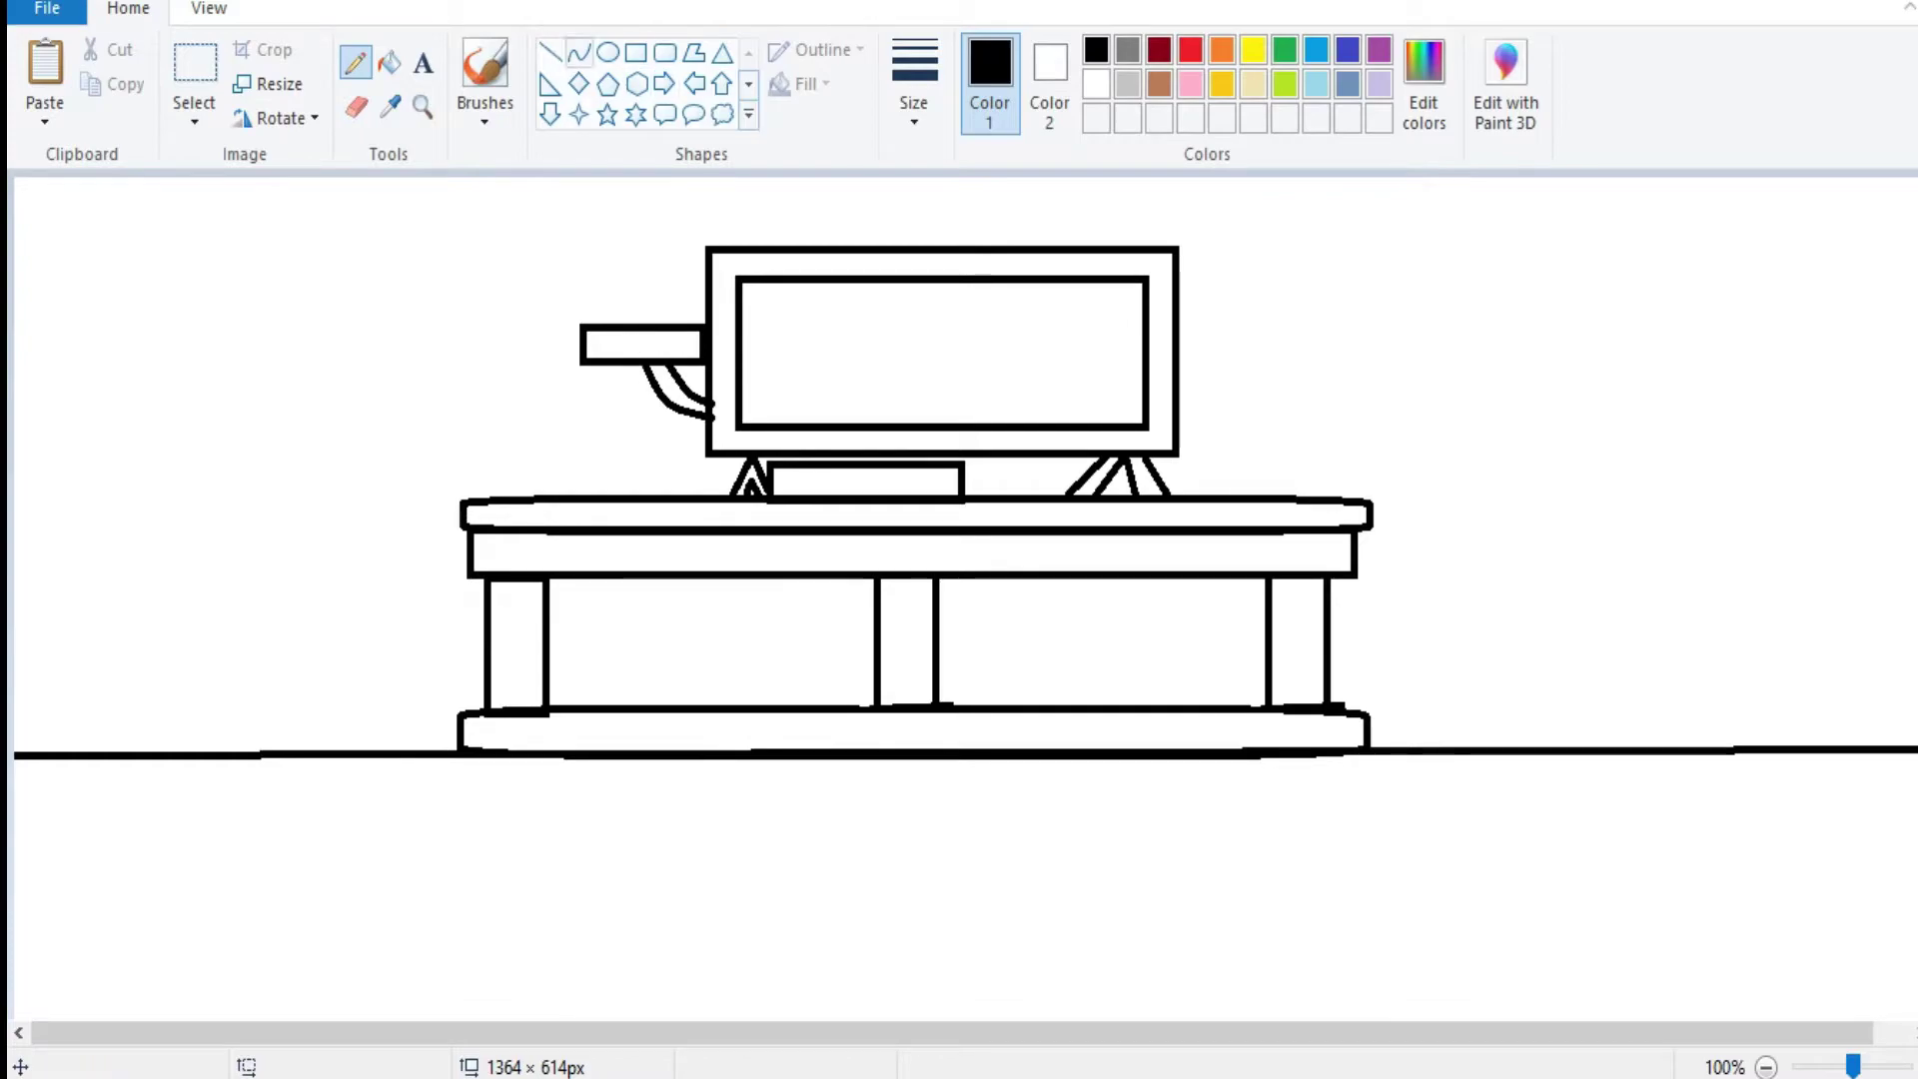
{"action": "left_click", "coordinate": [580, 52]}
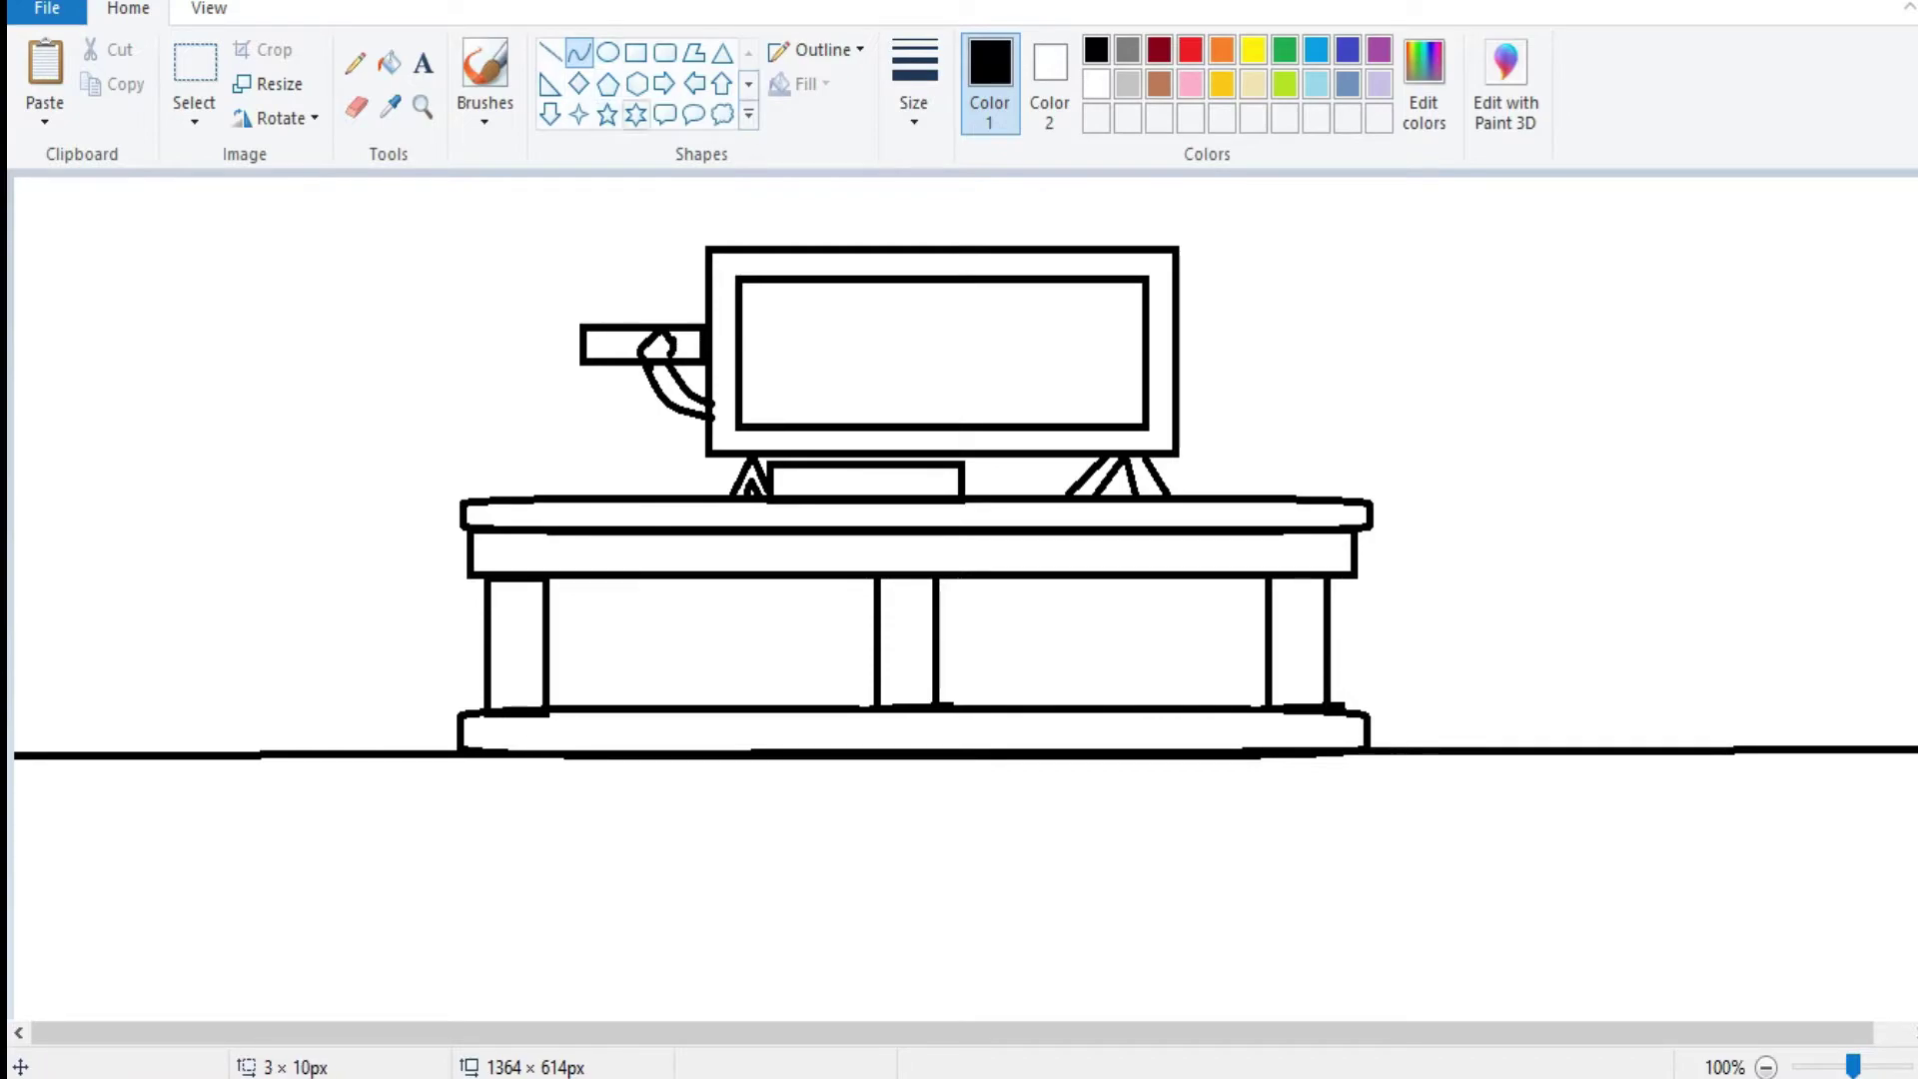
Draw a horizontal line across each of the two openings between the table posts.
{"action": "left_click", "coordinate": [549, 52]}
{"action": "mouse_move", "coordinate": [549, 646]}
{"action": "left_mouse_down"}
{"action": "mouse_move", "coordinate": [1308, 661]}
{"action": "mouse_move", "coordinate": [1268, 641]}
{"action": "left_mouse_up"}
{"action": "left_click_drag", "start_coordinate": [942, 642], "coordinate": [931, 644]}
Draw a tall rectangular refrigerator body on the floor line left of the table and add a rounded top to it.
{"action": "left_click", "coordinate": [636, 52]}
{"action": "left_click_drag", "start_coordinate": [105, 764], "coordinate": [369, 380]}
{"action": "left_click", "coordinate": [666, 52]}
{"action": "mouse_move", "coordinate": [107, 382]}
{"action": "left_mouse_down"}
{"action": "mouse_move", "coordinate": [395, 351]}
{"action": "mouse_move", "coordinate": [300, 373]}
{"action": "left_mouse_up"}
Draw two small rectangles near the refrigerator's right edge, the lower one about 29 × 54 px.
{"action": "left_click", "coordinate": [635, 52]}
{"action": "mouse_move", "coordinate": [302, 480]}
{"action": "left_mouse_down"}
{"action": "mouse_move", "coordinate": [352, 451]}
{"action": "mouse_move", "coordinate": [328, 443]}
{"action": "mouse_move", "coordinate": [348, 588]}
{"action": "left_mouse_up"}
{"action": "left_click", "coordinate": [184, 630]}
Replace the lower small rectangle's top edge with a peaked curve and draw a line about 26 px long across beneath it.
{"action": "left_click", "coordinate": [356, 107]}
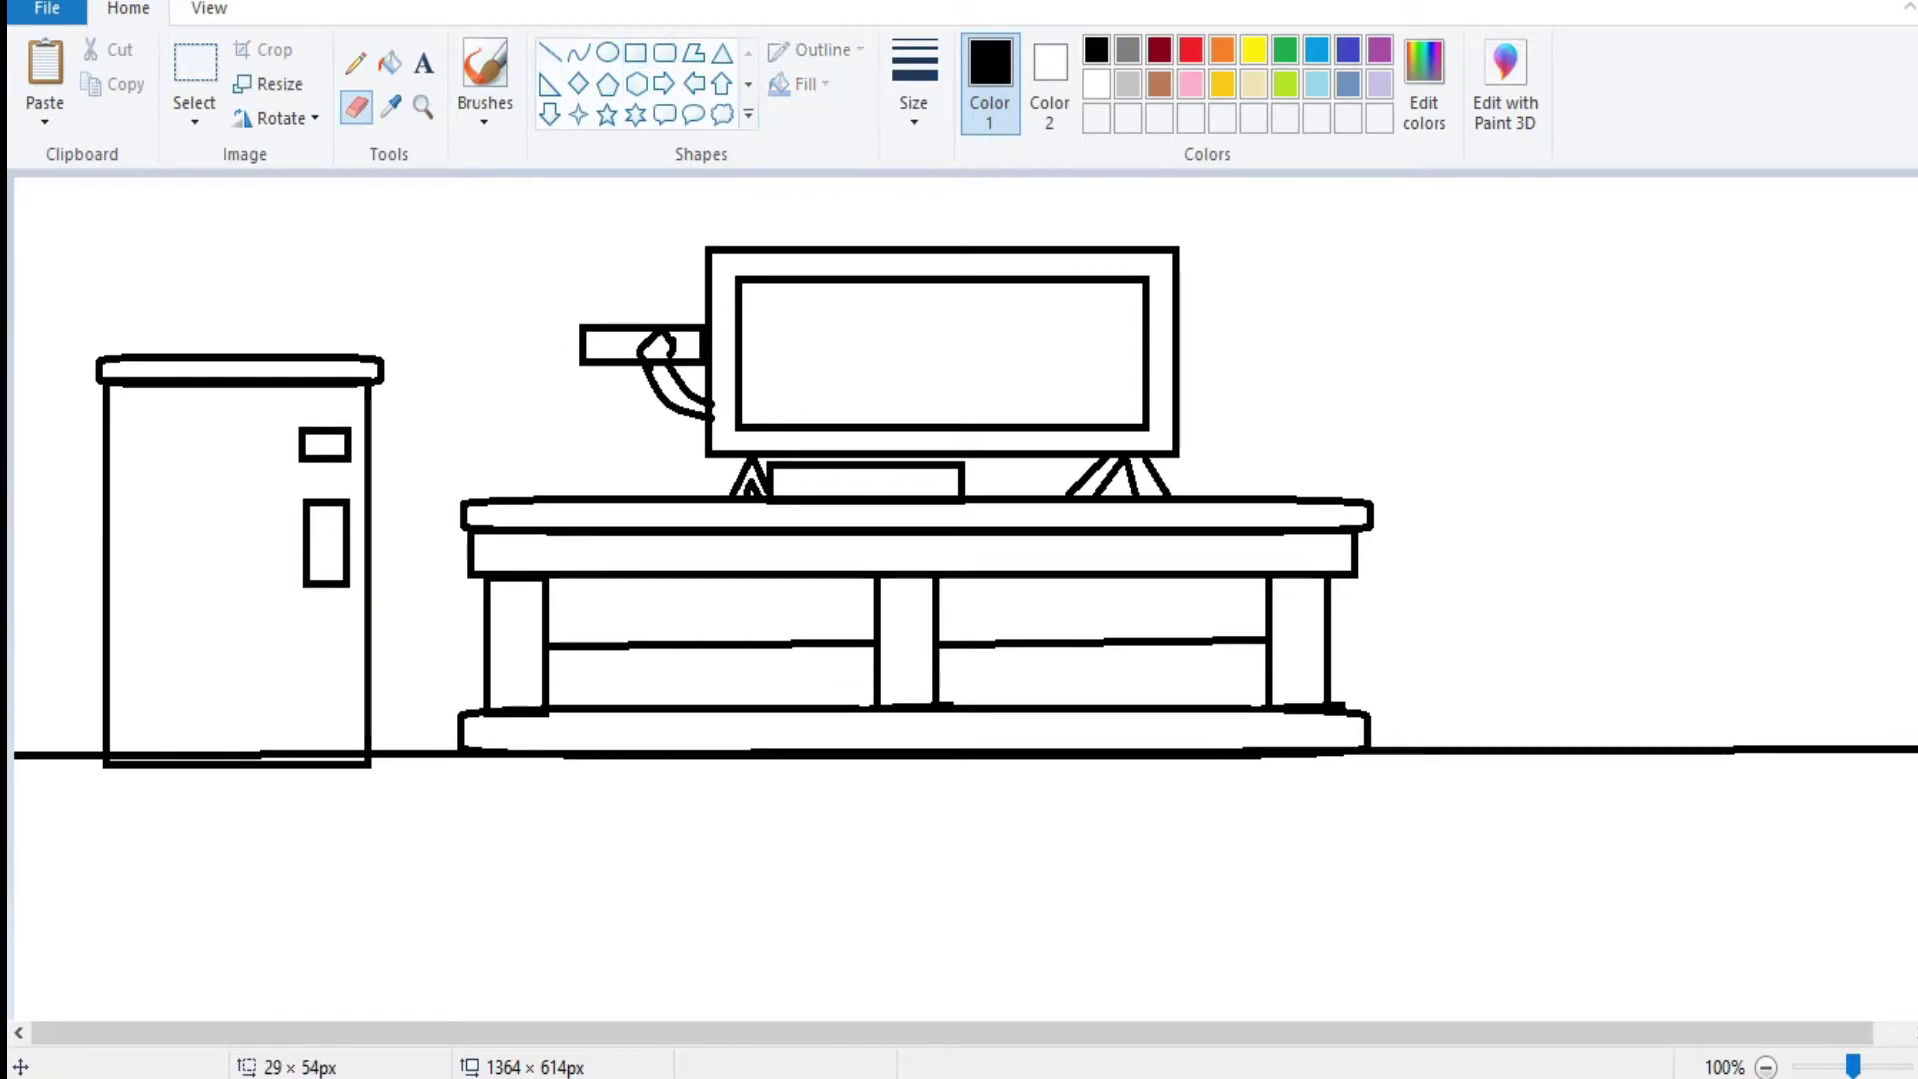
{"action": "left_click", "coordinate": [579, 51]}
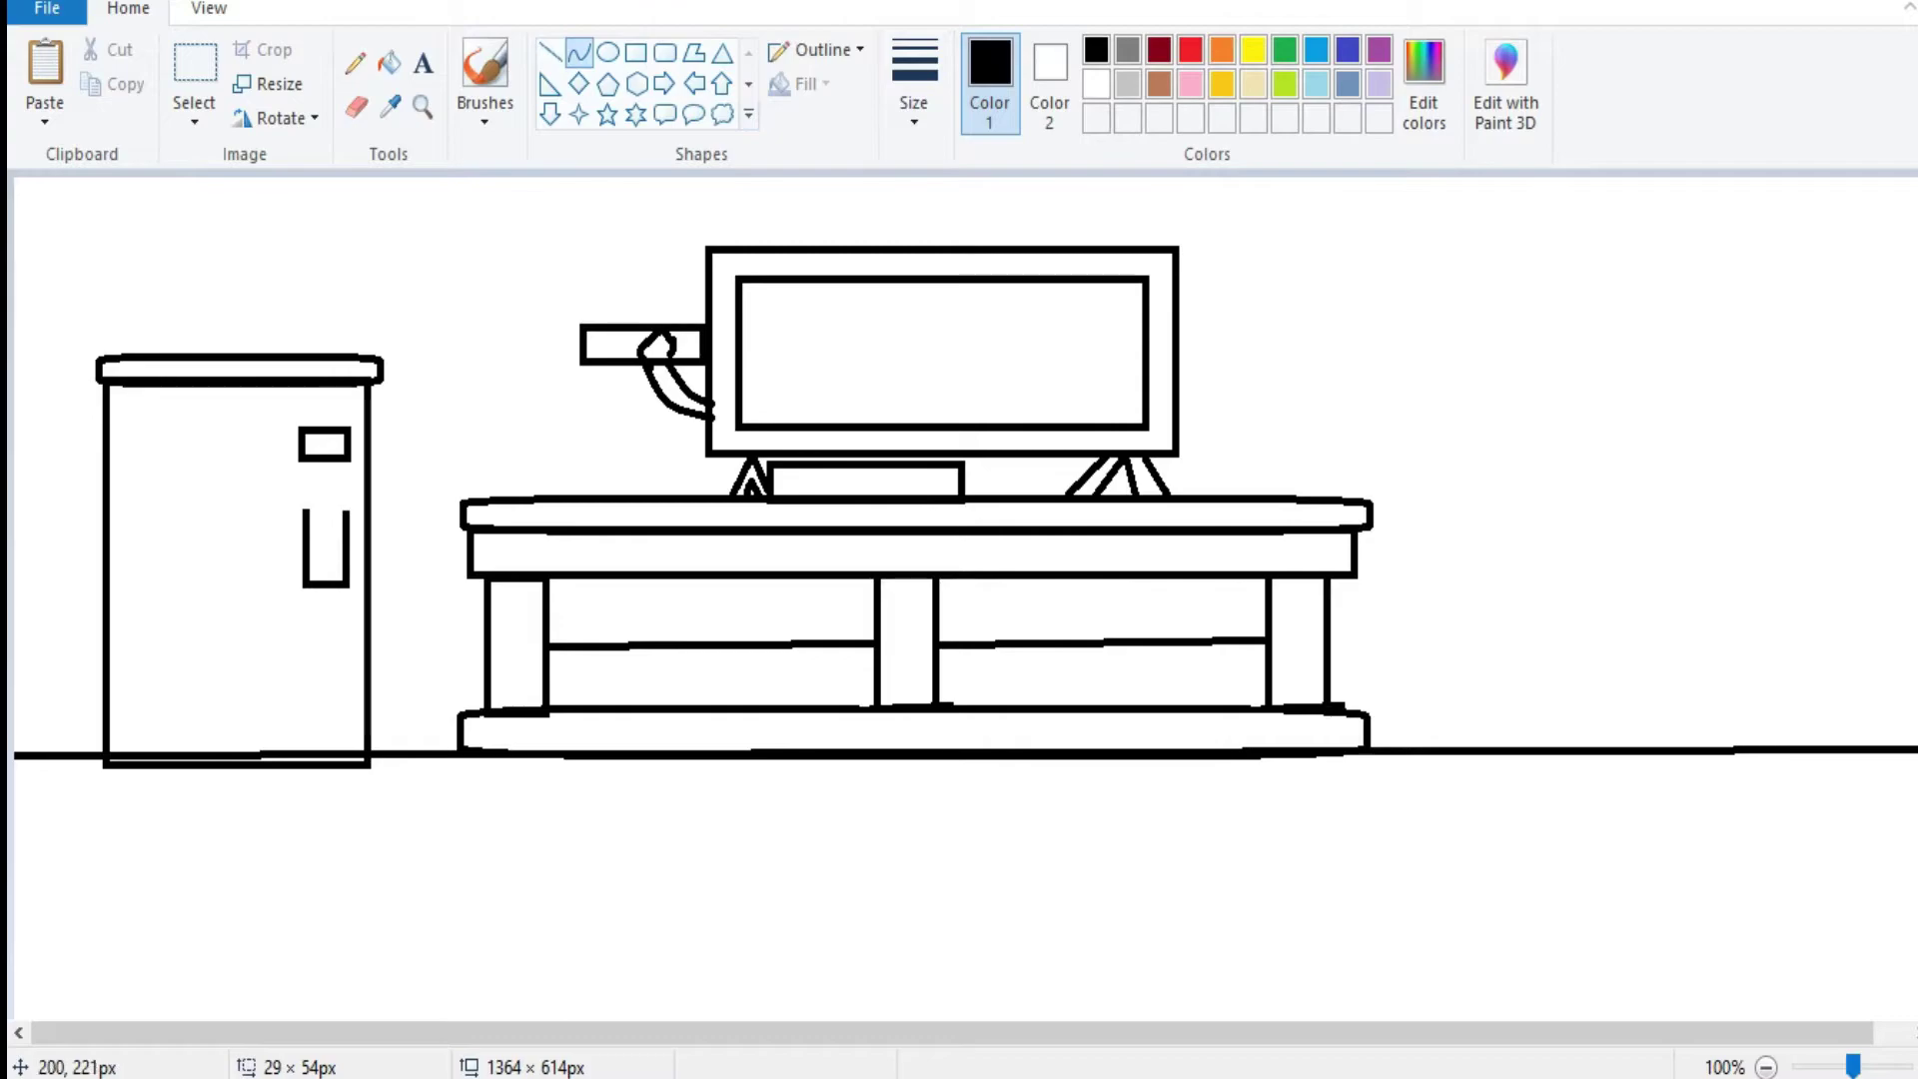
{"action": "left_click", "coordinate": [550, 52]}
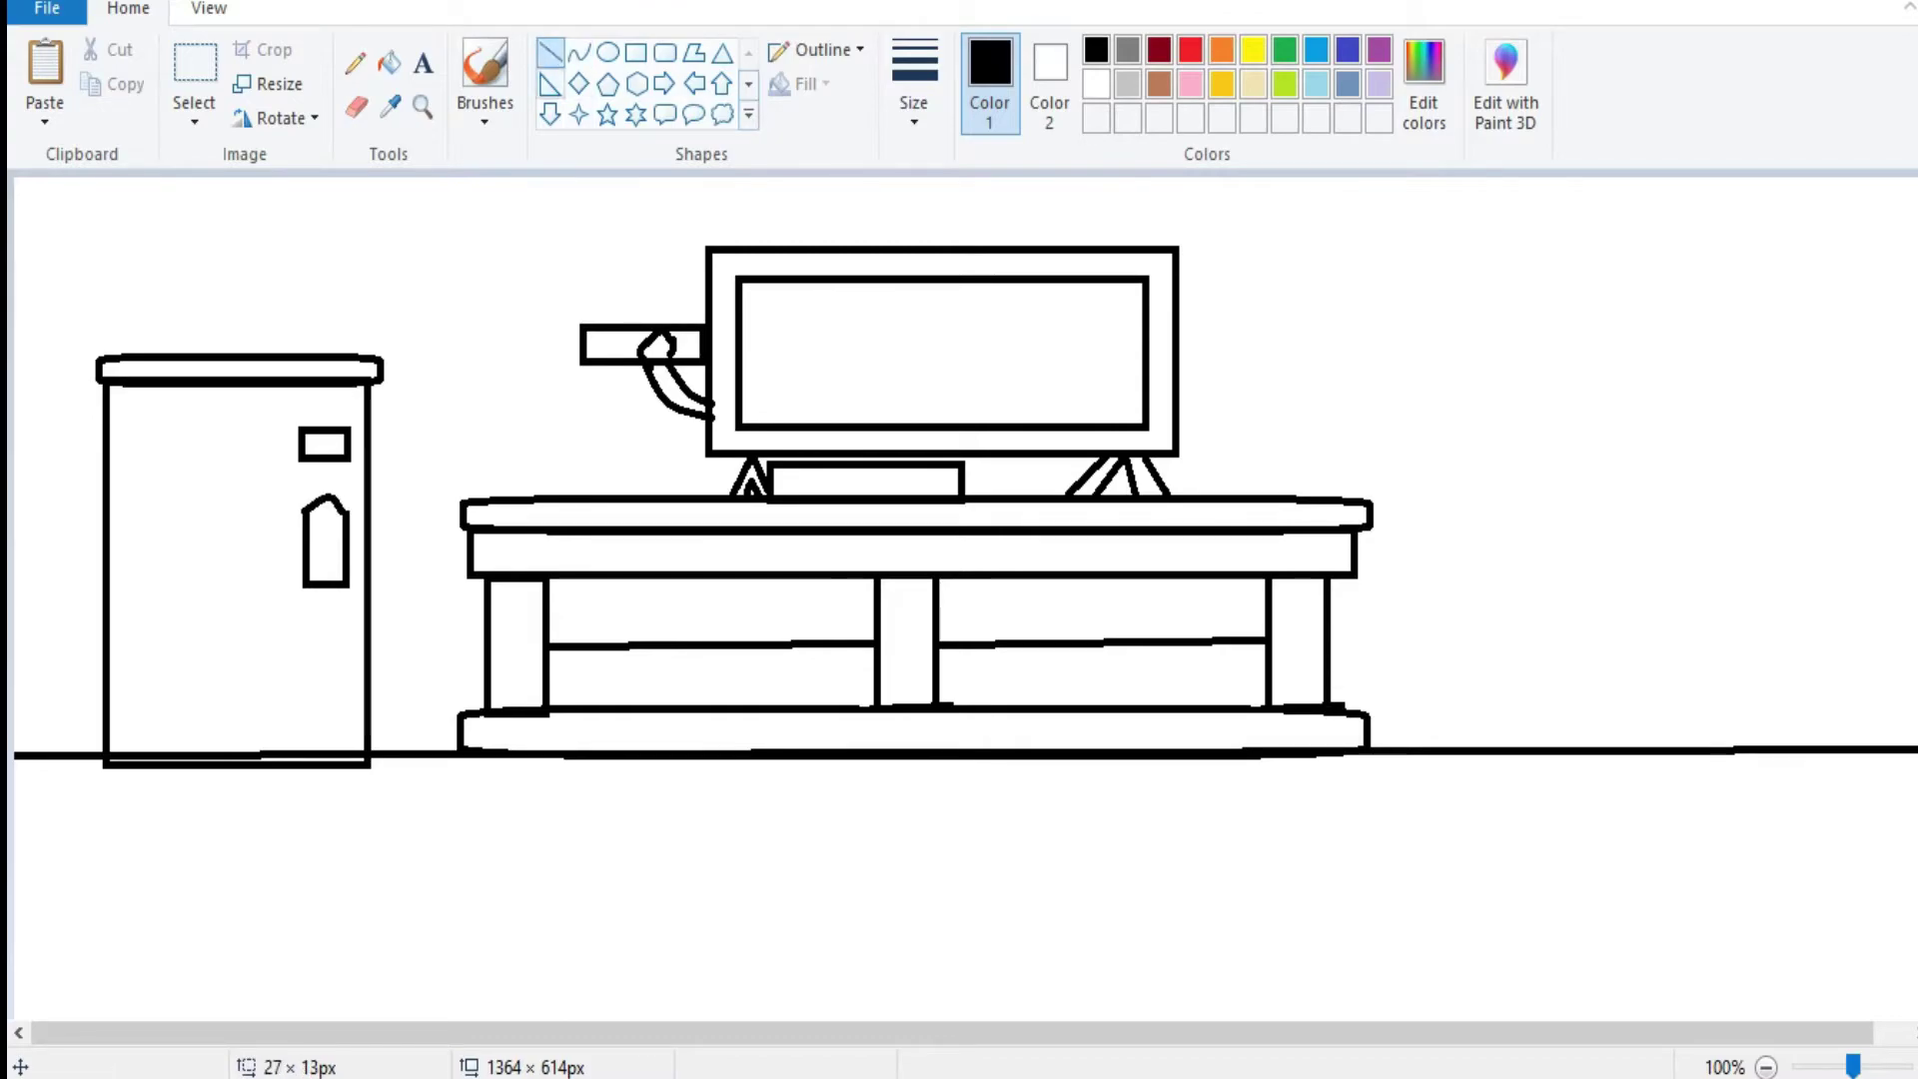
{"action": "left_click_drag", "start_coordinate": [303, 521], "coordinate": [348, 524]}
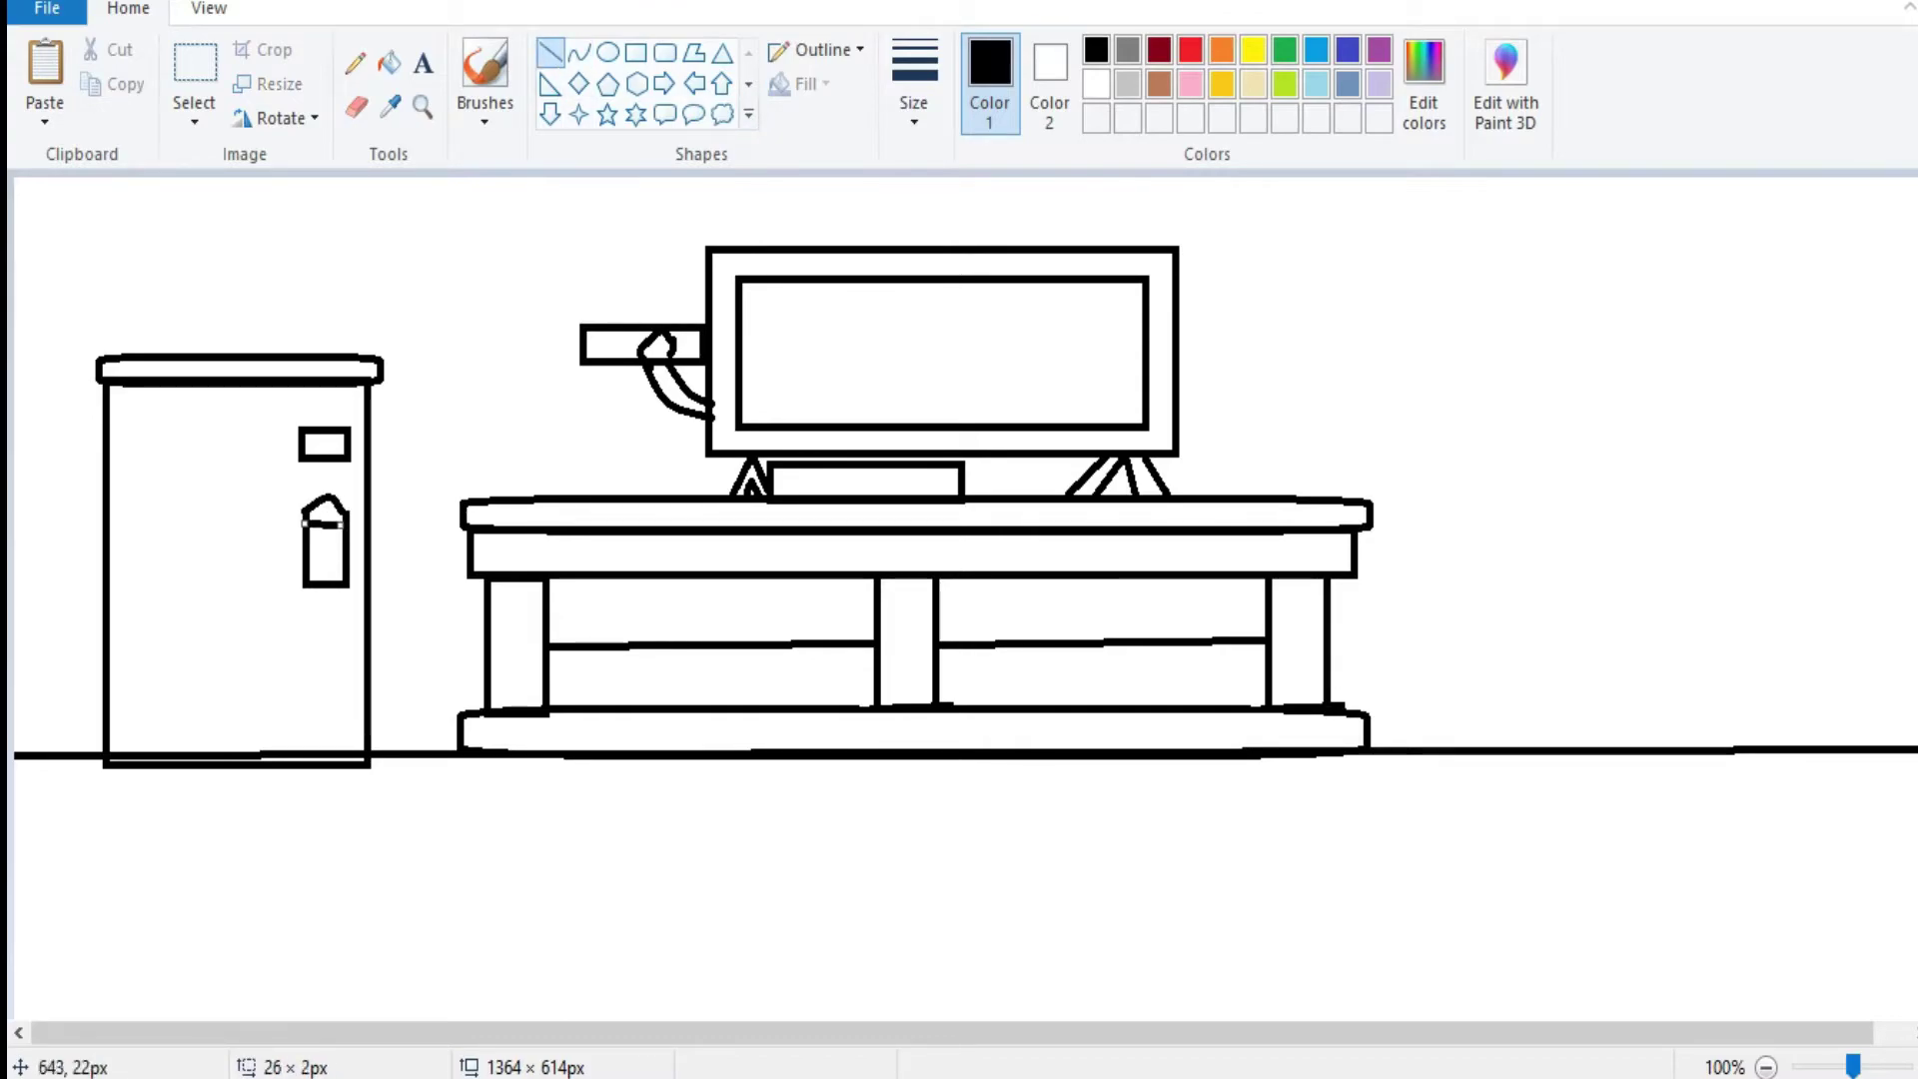
Draw a large cabinet rectangle about 249 × 308 px standing on the floor line right of the table.
{"action": "left_click", "coordinate": [637, 52]}
{"action": "mouse_move", "coordinate": [1478, 745]}
{"action": "left_mouse_down"}
{"action": "mouse_move", "coordinate": [1540, 429]}
{"action": "mouse_move", "coordinate": [1867, 298]}
{"action": "mouse_move", "coordinate": [1834, 267]}
{"action": "left_mouse_up"}
{"action": "mouse_move", "coordinate": [1668, 546]}
{"action": "left_mouse_down"}
{"action": "mouse_move", "coordinate": [1741, 546]}
{"action": "mouse_move", "coordinate": [1740, 517]}
{"action": "left_mouse_up"}
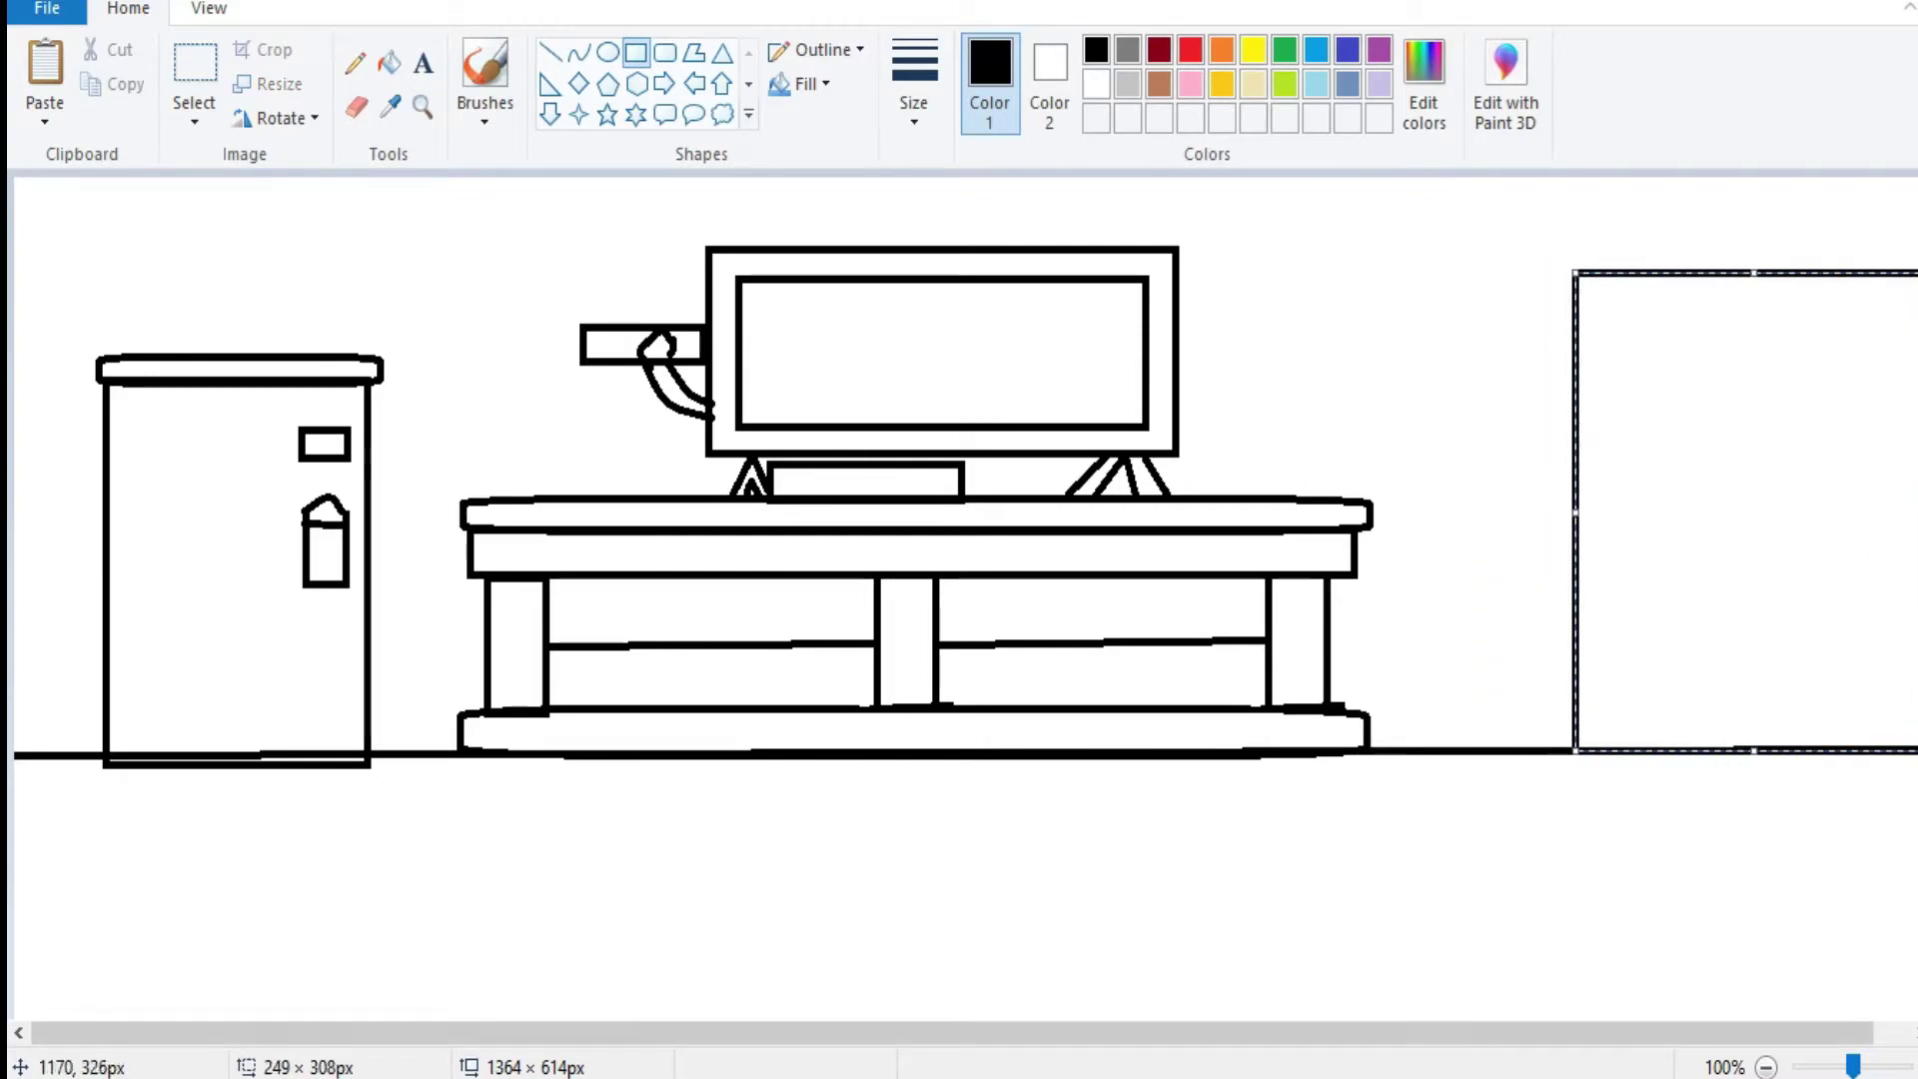
Draw a picture frame above the refrigerator as an outer rectangle with a smaller rectangle fitted inside it.
{"action": "left_click", "coordinate": [637, 54]}
{"action": "left_click_drag", "start_coordinate": [82, 297], "coordinate": [365, 177]}
{"action": "left_click_drag", "start_coordinate": [230, 245], "coordinate": [230, 260]}
{"action": "left_click", "coordinate": [426, 239]}
{"action": "left_click_drag", "start_coordinate": [118, 293], "coordinate": [331, 210]}
{"action": "left_click_drag", "start_coordinate": [117, 252], "coordinate": [101, 252]}
{"action": "left_click_drag", "start_coordinate": [331, 252], "coordinate": [344, 253]}
Draw five rounded shelves across the tall cabinet and a rounded cap along its top.
{"action": "left_click", "coordinate": [664, 52]}
{"action": "mouse_move", "coordinate": [1579, 363]}
{"action": "left_mouse_down"}
{"action": "mouse_move", "coordinate": [1917, 334]}
{"action": "mouse_move", "coordinate": [1572, 341]}
{"action": "left_mouse_up"}
{"action": "left_click", "coordinate": [664, 52]}
{"action": "left_click_drag", "start_coordinate": [1571, 427], "coordinate": [1917, 448]}
{"action": "left_click", "coordinate": [664, 52]}
{"action": "left_click_drag", "start_coordinate": [1571, 528], "coordinate": [1917, 519]}
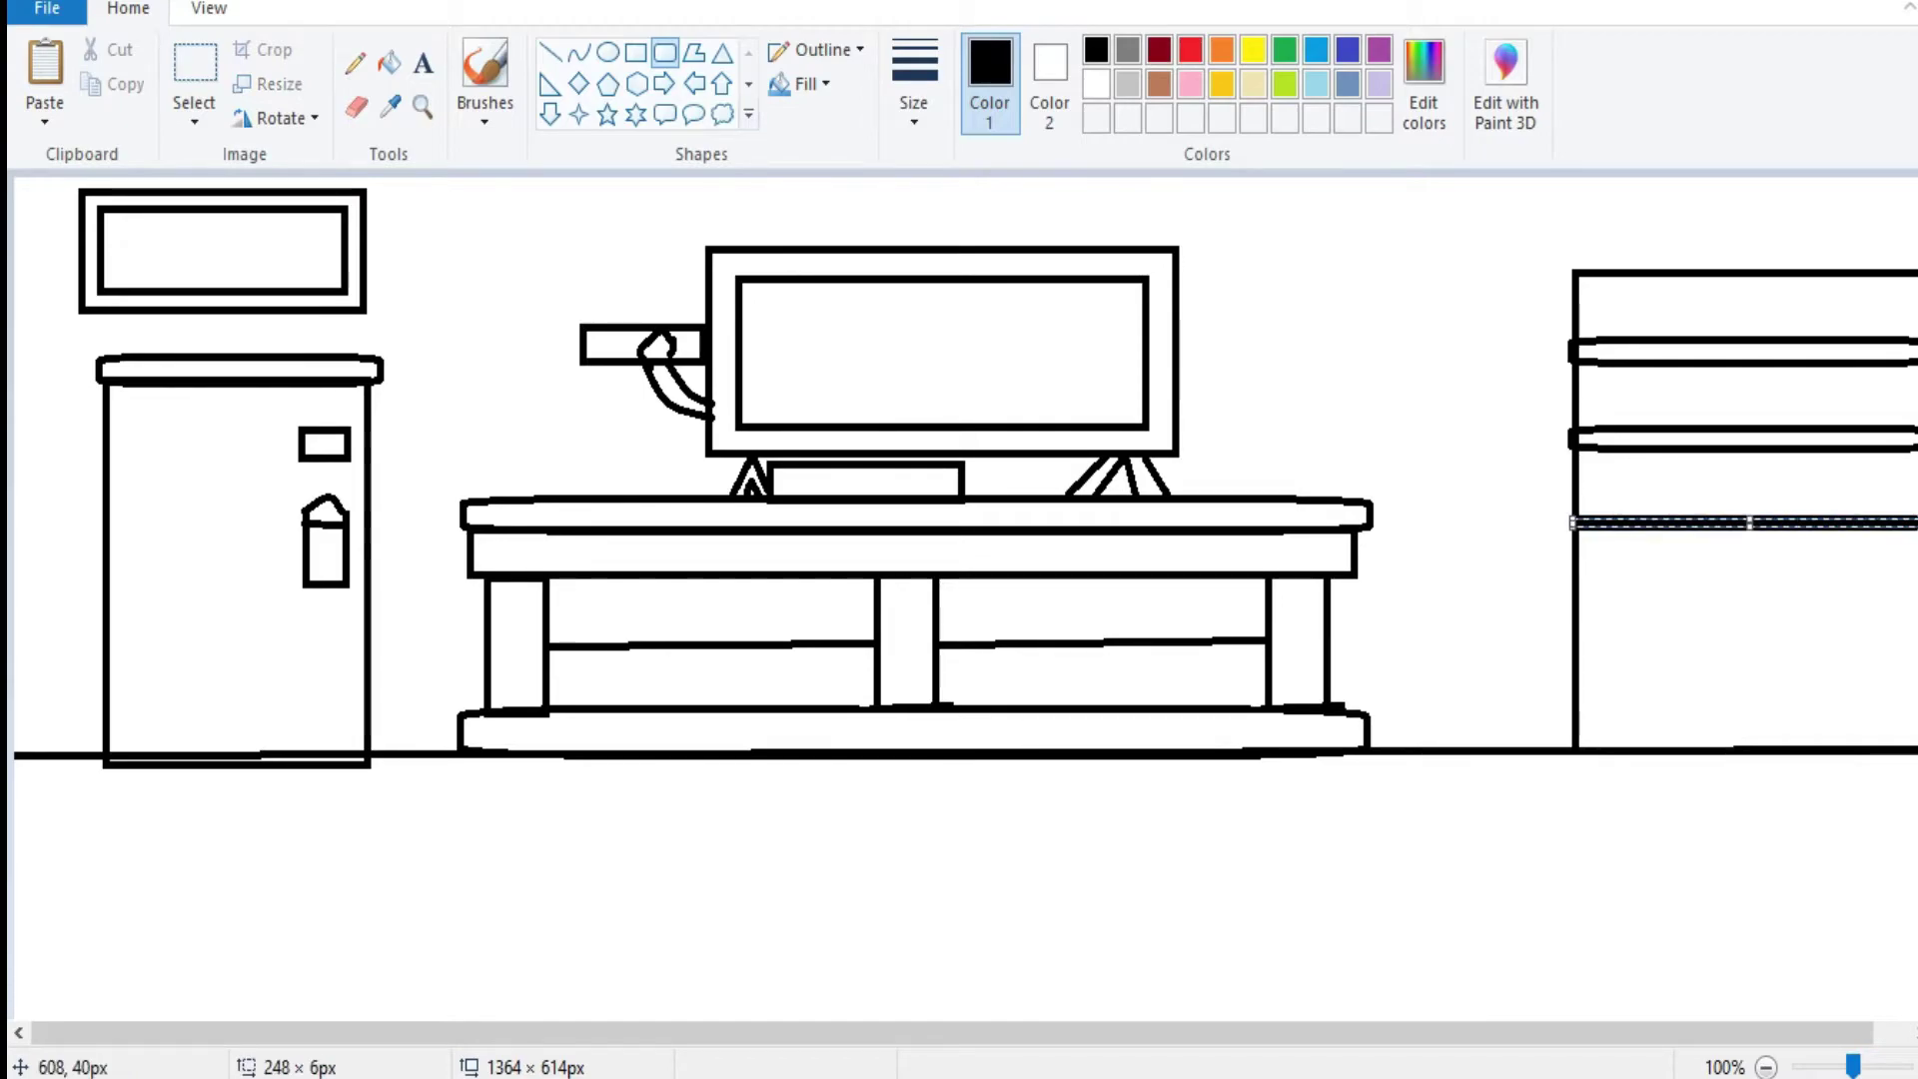
{"action": "left_click_drag", "start_coordinate": [1749, 517], "coordinate": [1750, 506]}
{"action": "left_click", "coordinate": [665, 52]}
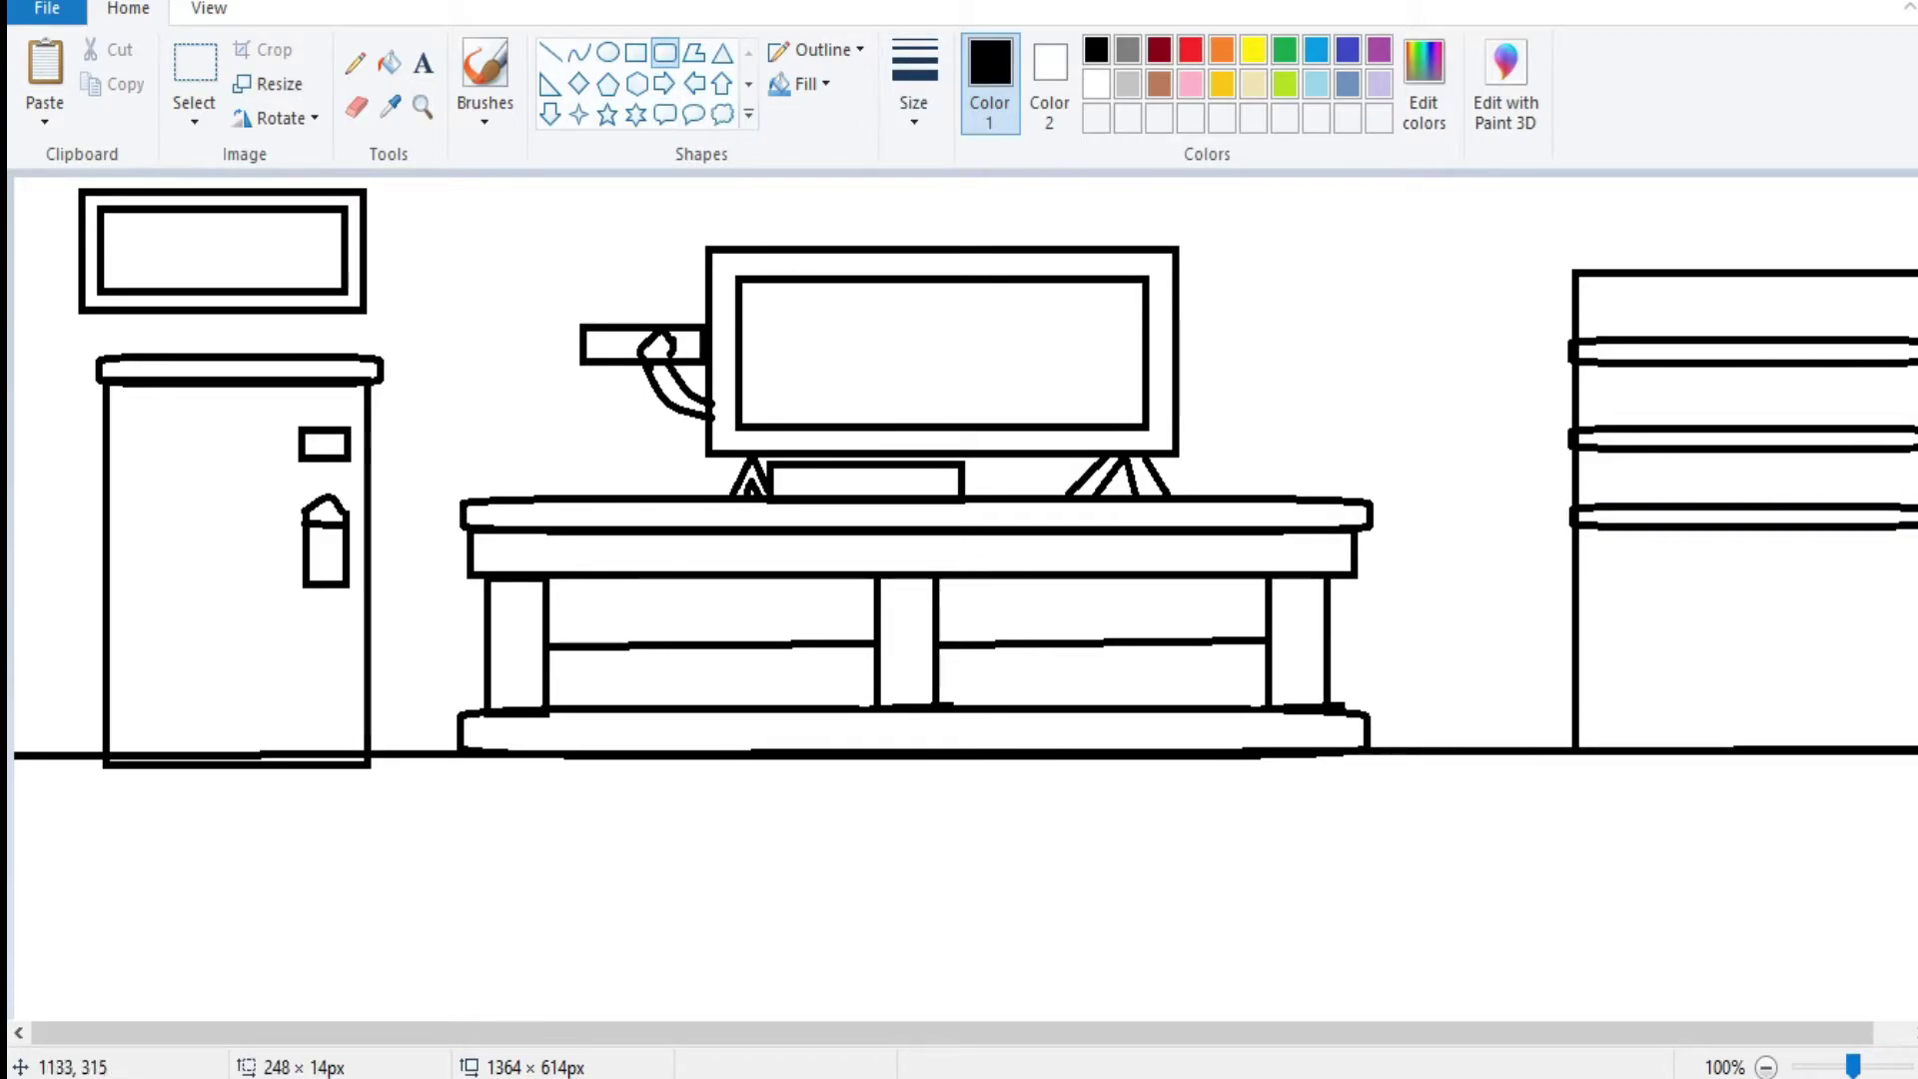
{"action": "left_click_drag", "start_coordinate": [1570, 618], "coordinate": [1917, 593]}
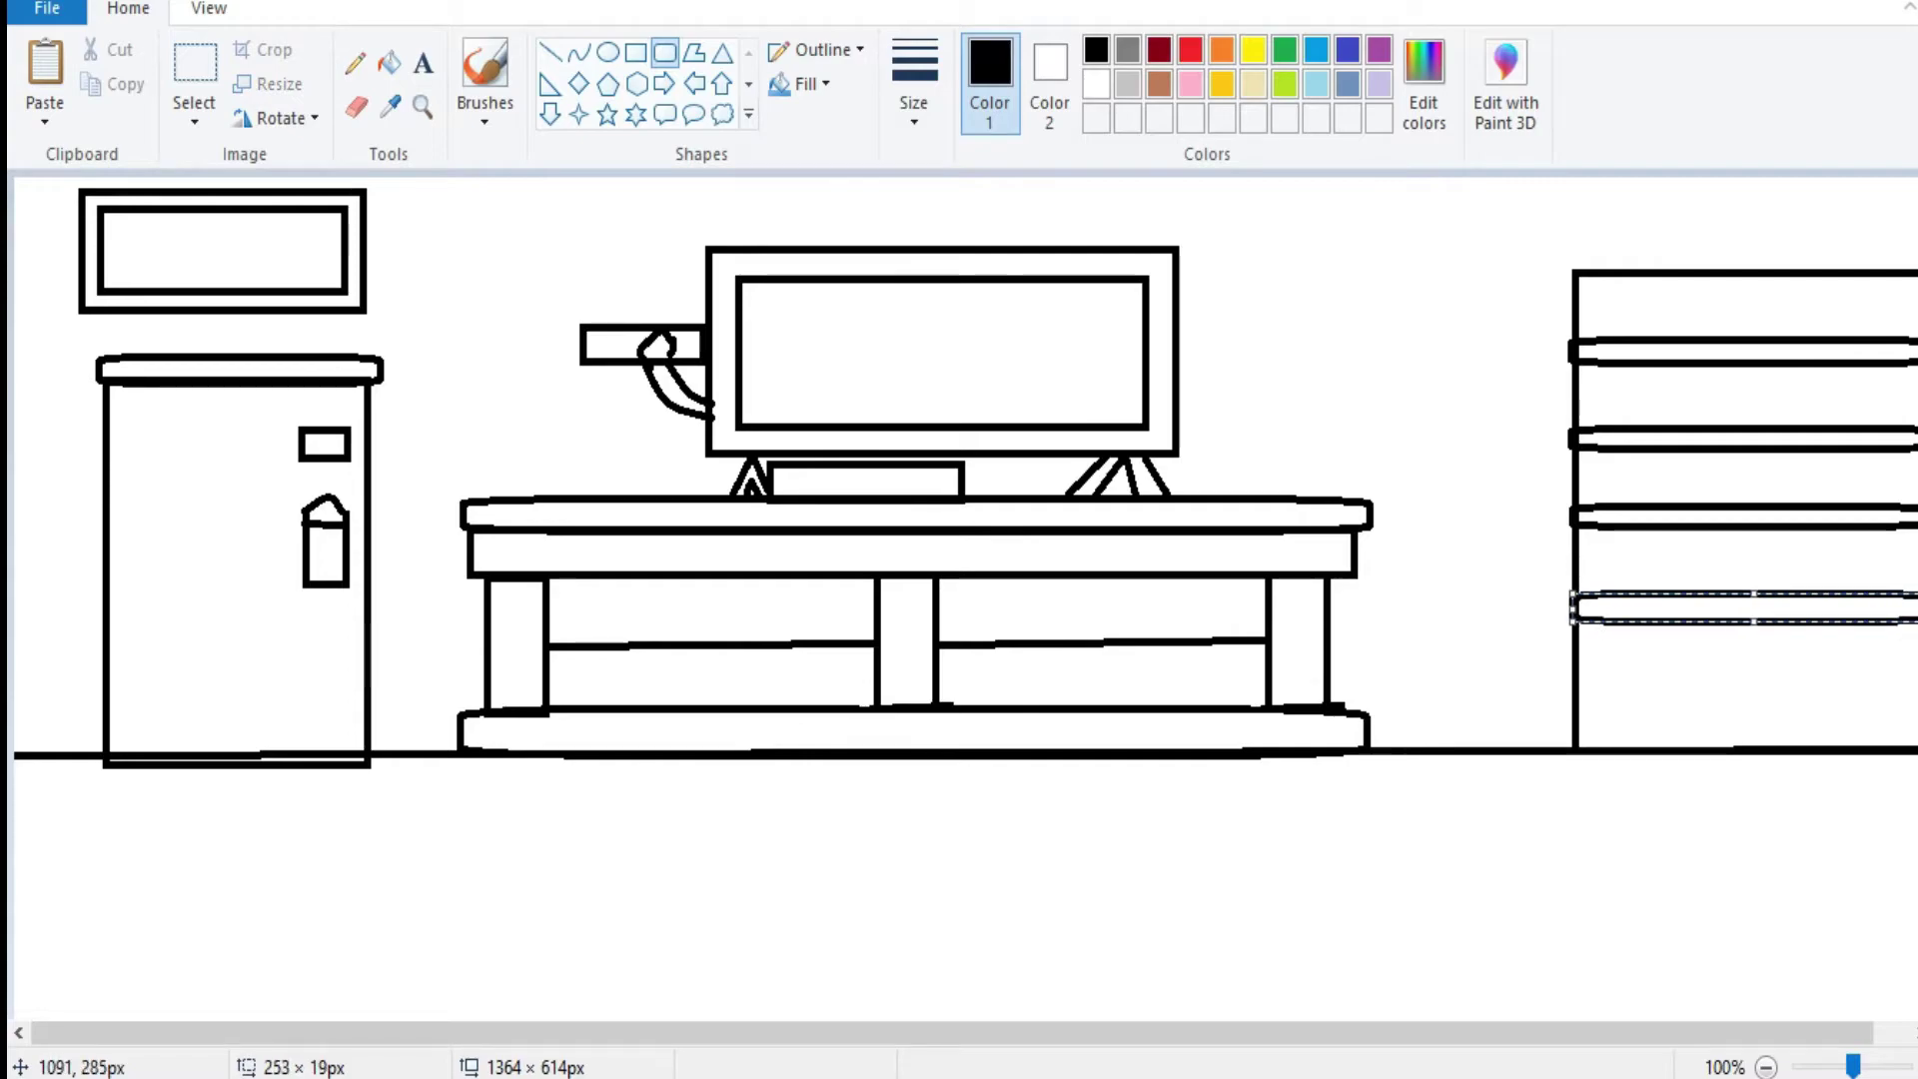
{"action": "mouse_move", "coordinate": [1567, 685]}
{"action": "left_mouse_down"}
{"action": "mouse_move", "coordinate": [1891, 648]}
{"action": "mouse_move", "coordinate": [1917, 667]}
{"action": "left_mouse_up"}
{"action": "left_click_drag", "start_coordinate": [1571, 282], "coordinate": [1917, 243]}
Draw a line sloping from the cabinet's top-left corner up to the canvas edge and a short vertical line rising from that corner.
{"action": "mouse_move", "coordinate": [1572, 247]}
{"action": "left_mouse_down"}
{"action": "mouse_move", "coordinate": [1292, 180]}
{"action": "mouse_move", "coordinate": [908, 177]}
{"action": "left_mouse_up"}
{"action": "left_click", "coordinate": [551, 53]}
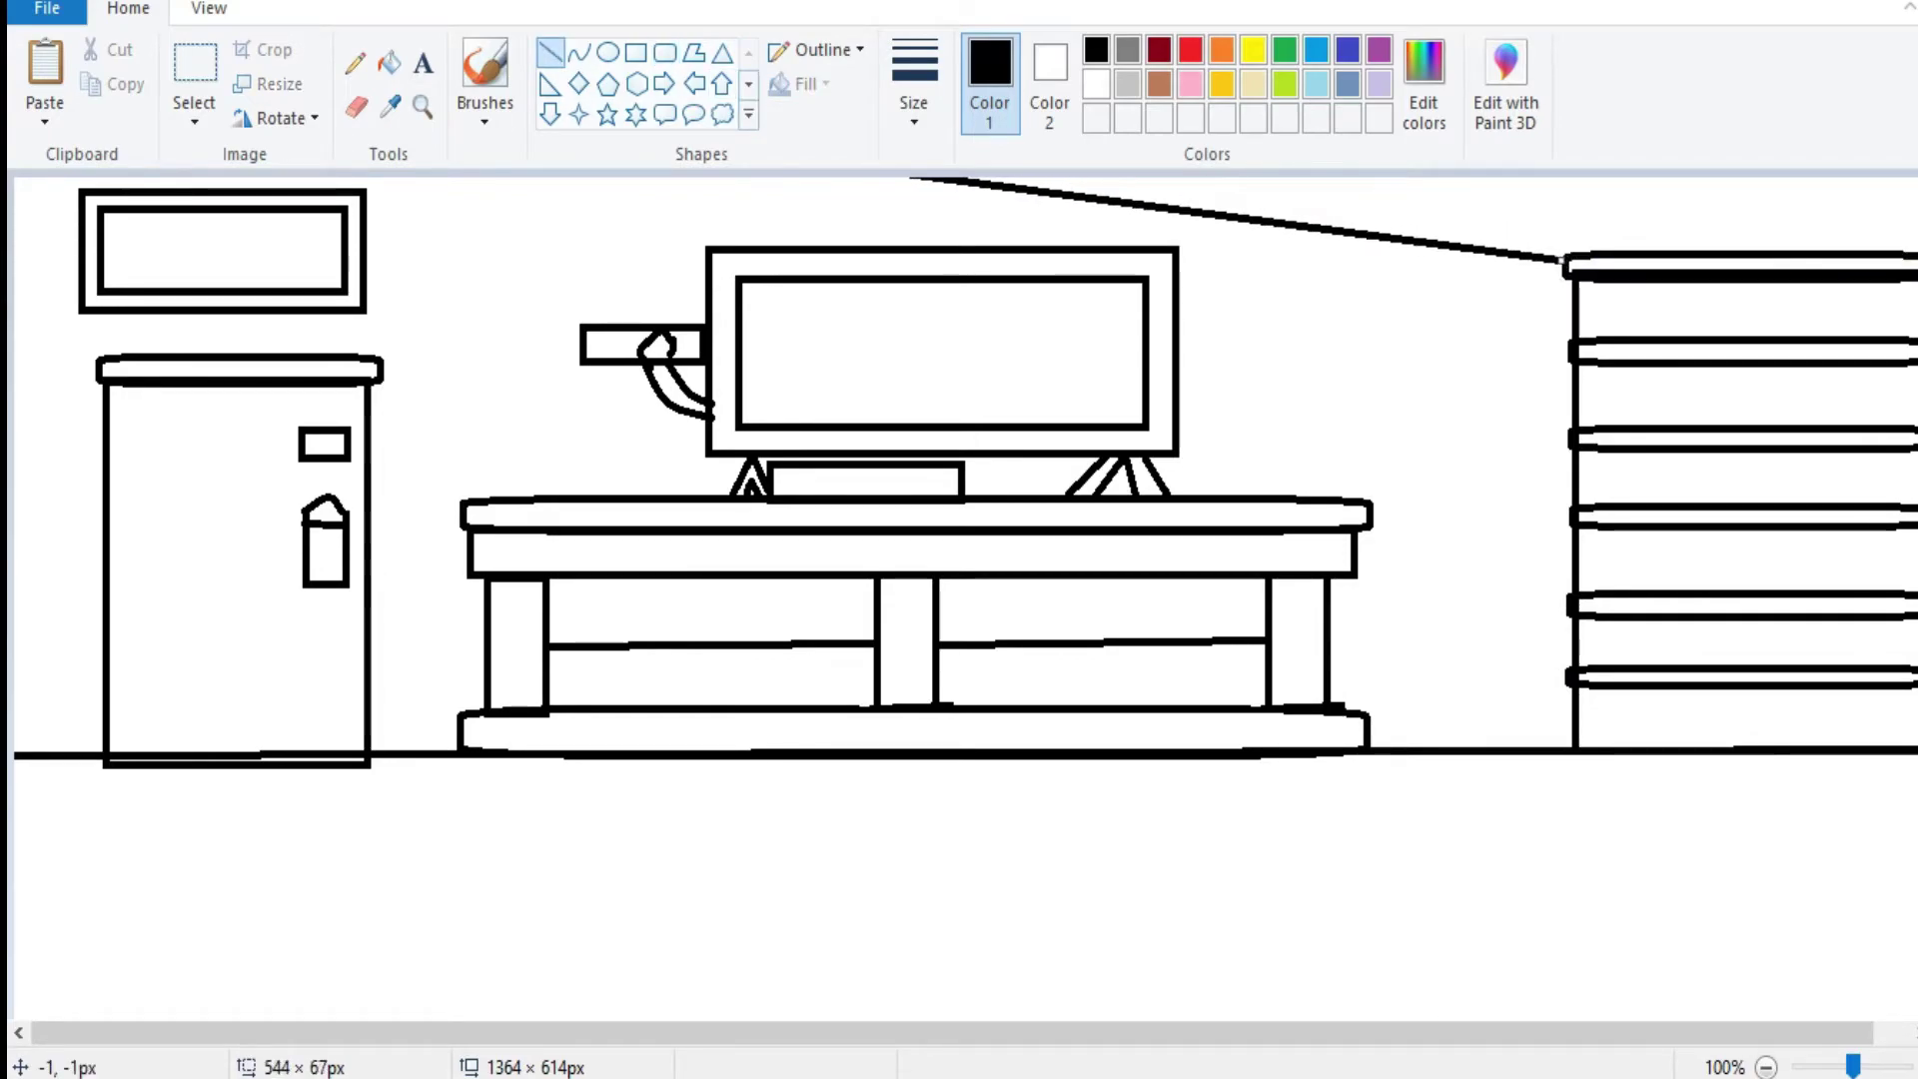
{"action": "mouse_move", "coordinate": [1570, 262]}
{"action": "left_mouse_down"}
{"action": "mouse_move", "coordinate": [1570, 200]}
{"action": "mouse_move", "coordinate": [1499, 200]}
{"action": "mouse_move", "coordinate": [1570, 202]}
{"action": "left_mouse_up"}
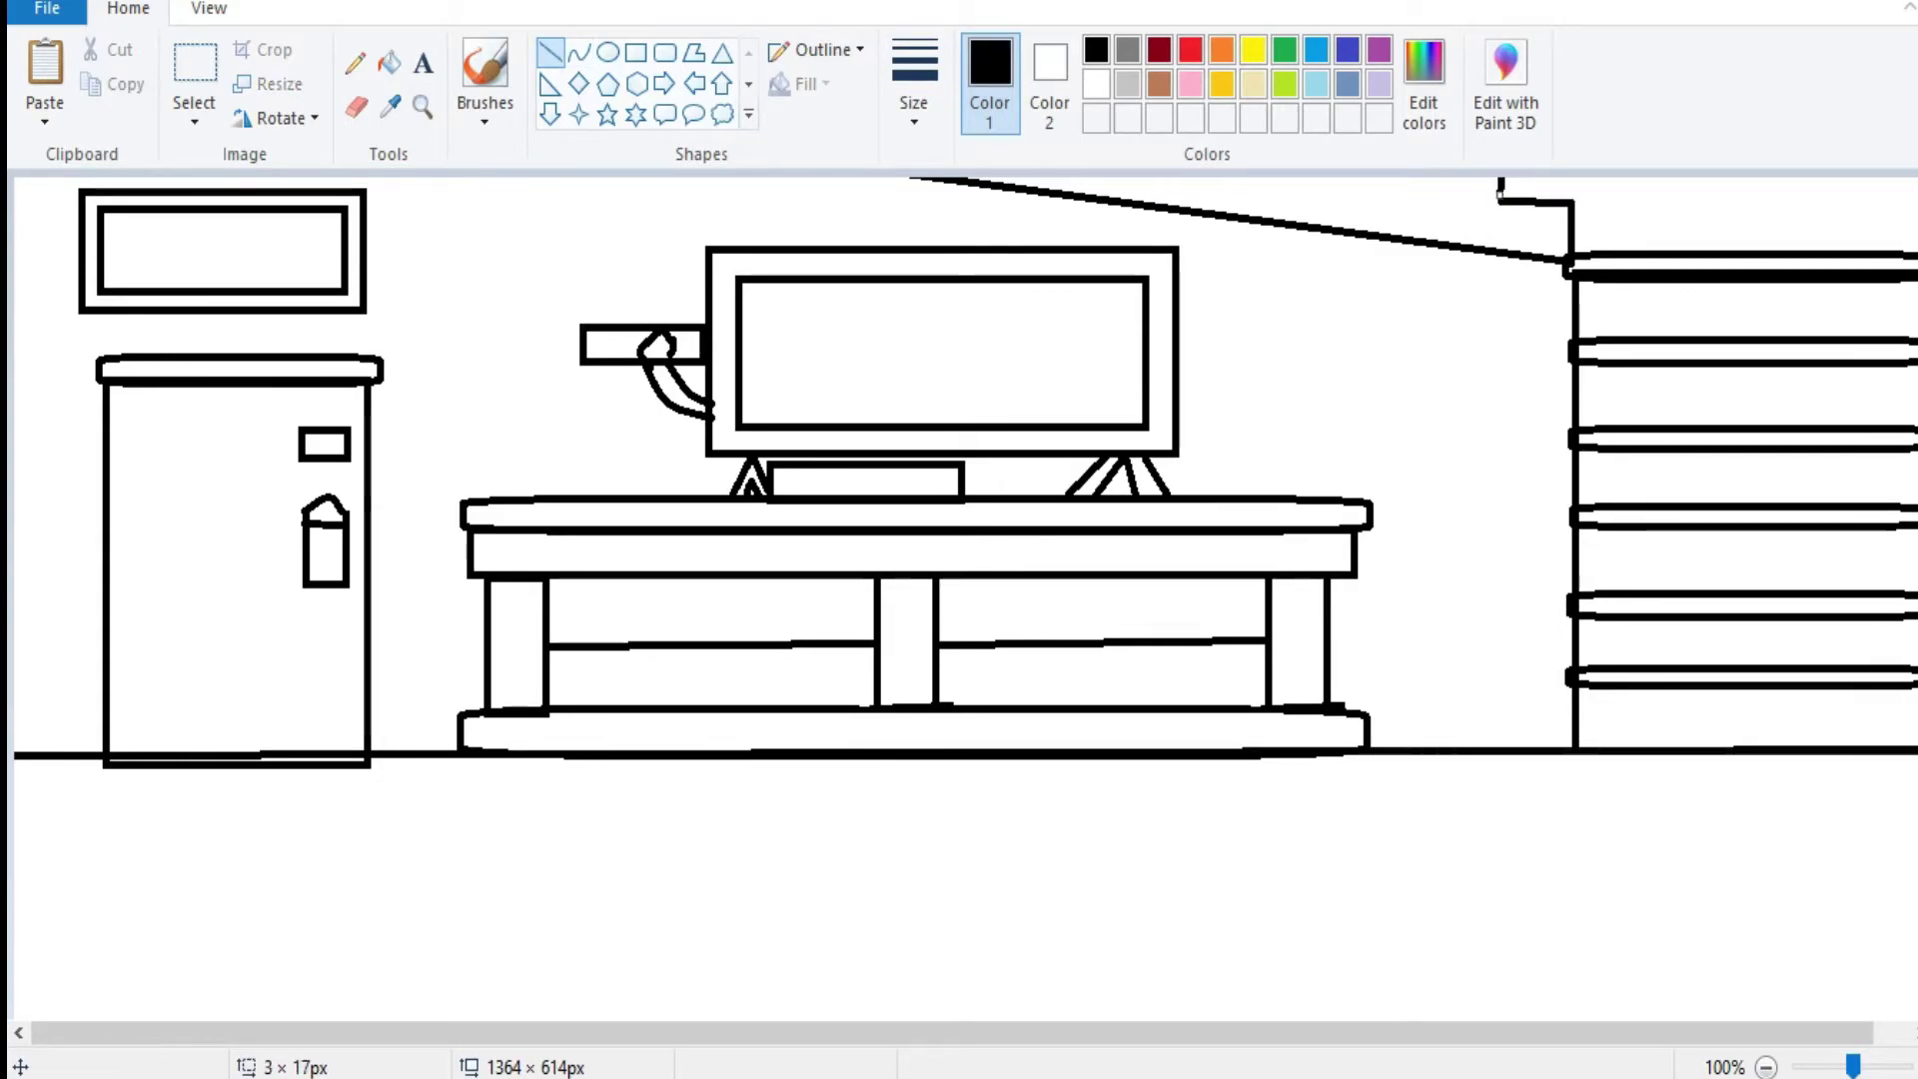
Draw a small rounded bar above the cabinet's top-left corner and a narrow upright rectangle against its left side.
{"action": "left_click", "coordinate": [666, 52]}
{"action": "left_click_drag", "start_coordinate": [1502, 181], "coordinate": [1579, 201]}
{"action": "left_click", "coordinate": [636, 52]}
{"action": "left_click_drag", "start_coordinate": [1496, 748], "coordinate": [1572, 455]}
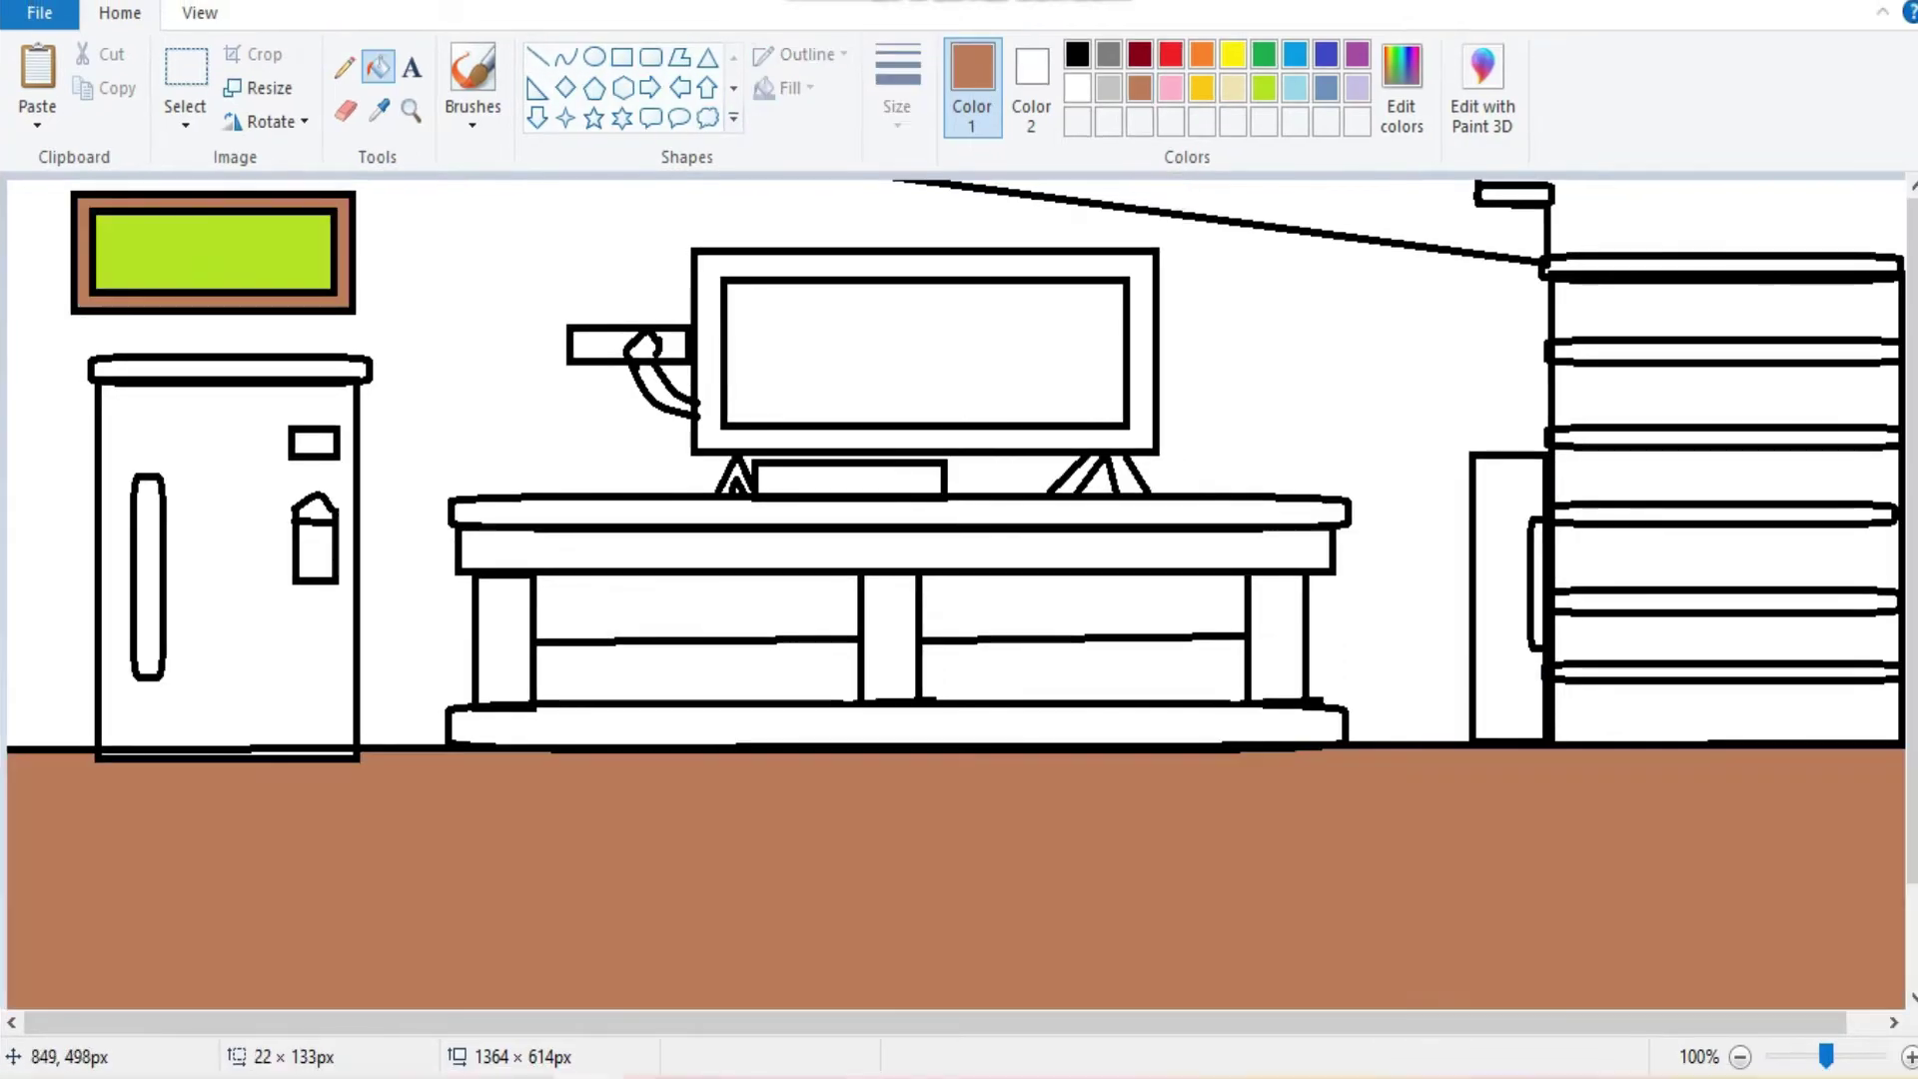
Fill the two lower panels between the table posts brown and all the wall areas pink.
{"action": "left_click", "coordinate": [1204, 675]}
{"action": "left_click", "coordinate": [713, 678]}
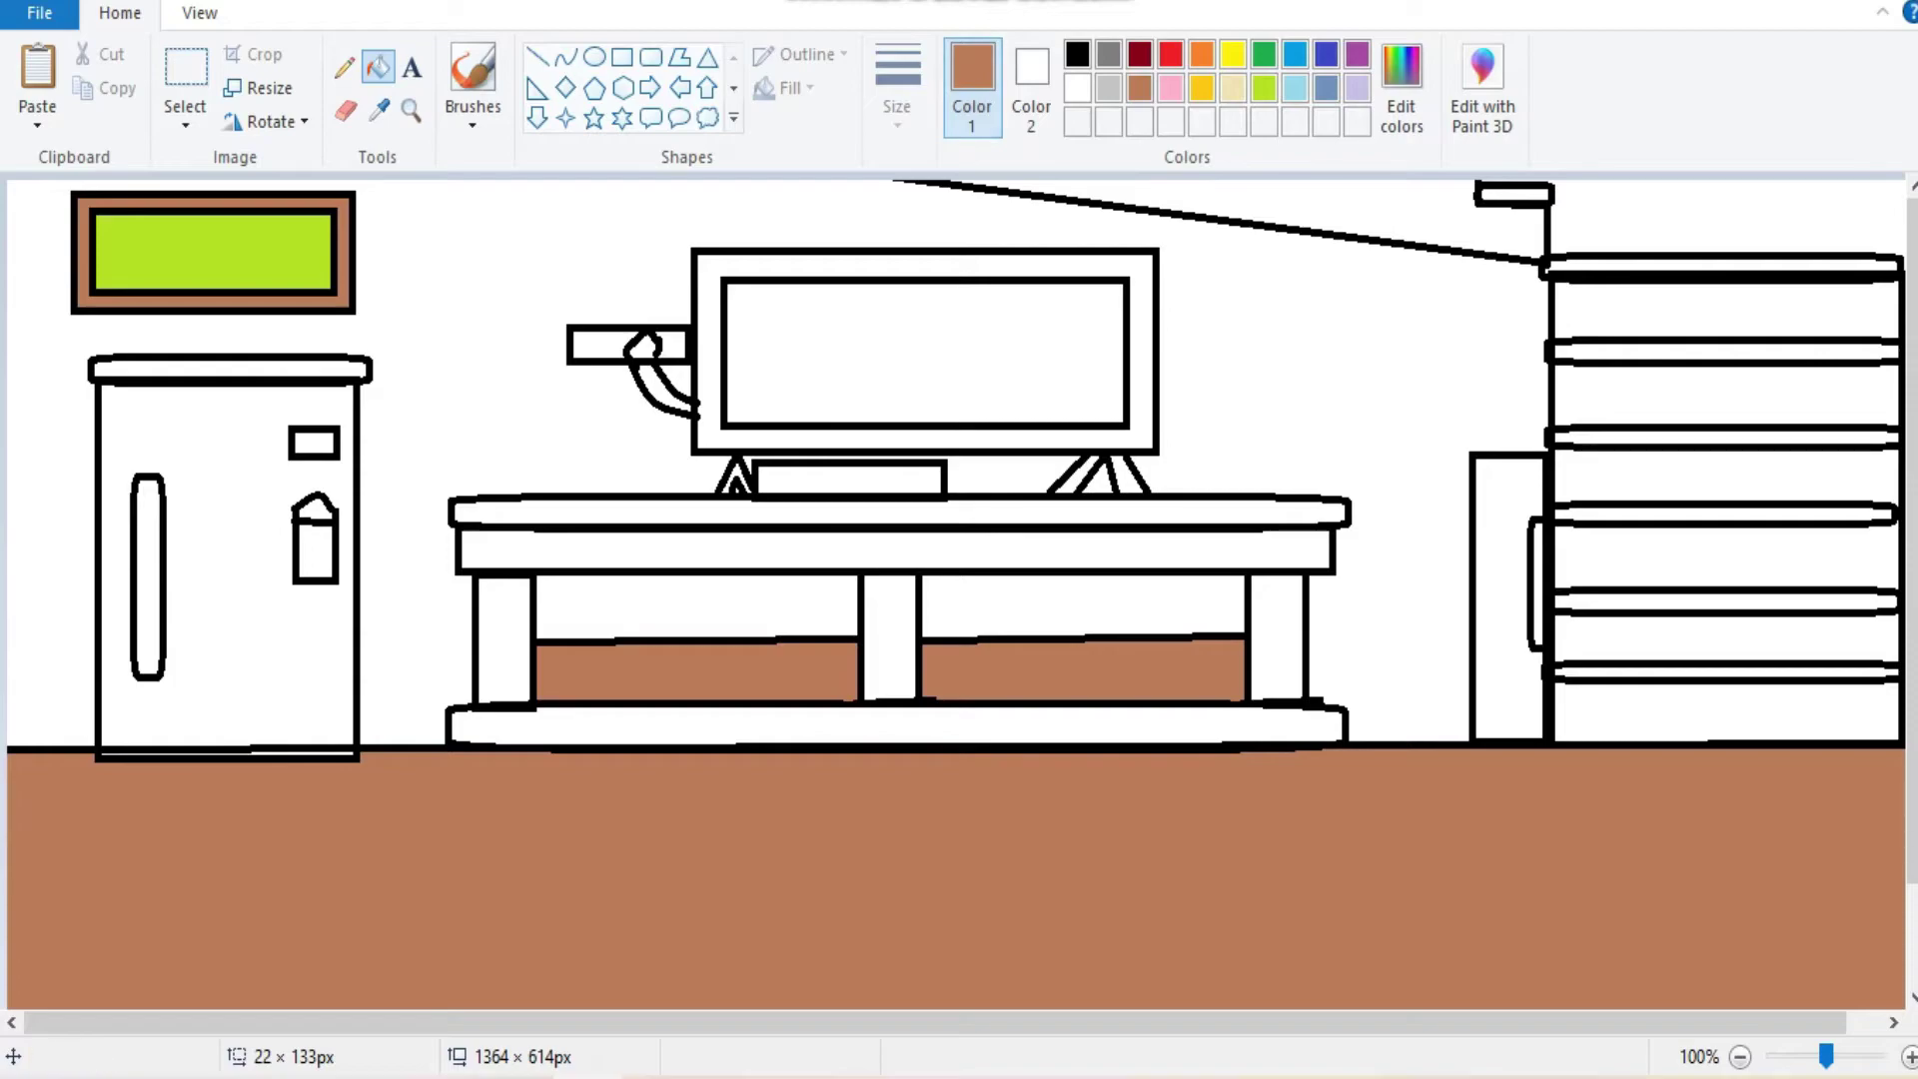
{"action": "left_click", "coordinate": [1171, 86]}
{"action": "left_click", "coordinate": [1354, 339]}
{"action": "left_click", "coordinate": [1388, 208]}
{"action": "left_click", "coordinate": [1699, 218]}
Fill the table's beam, its three posts and the upper panels between them pink.
{"action": "left_click", "coordinate": [999, 550]}
{"action": "left_click", "coordinate": [1277, 640]}
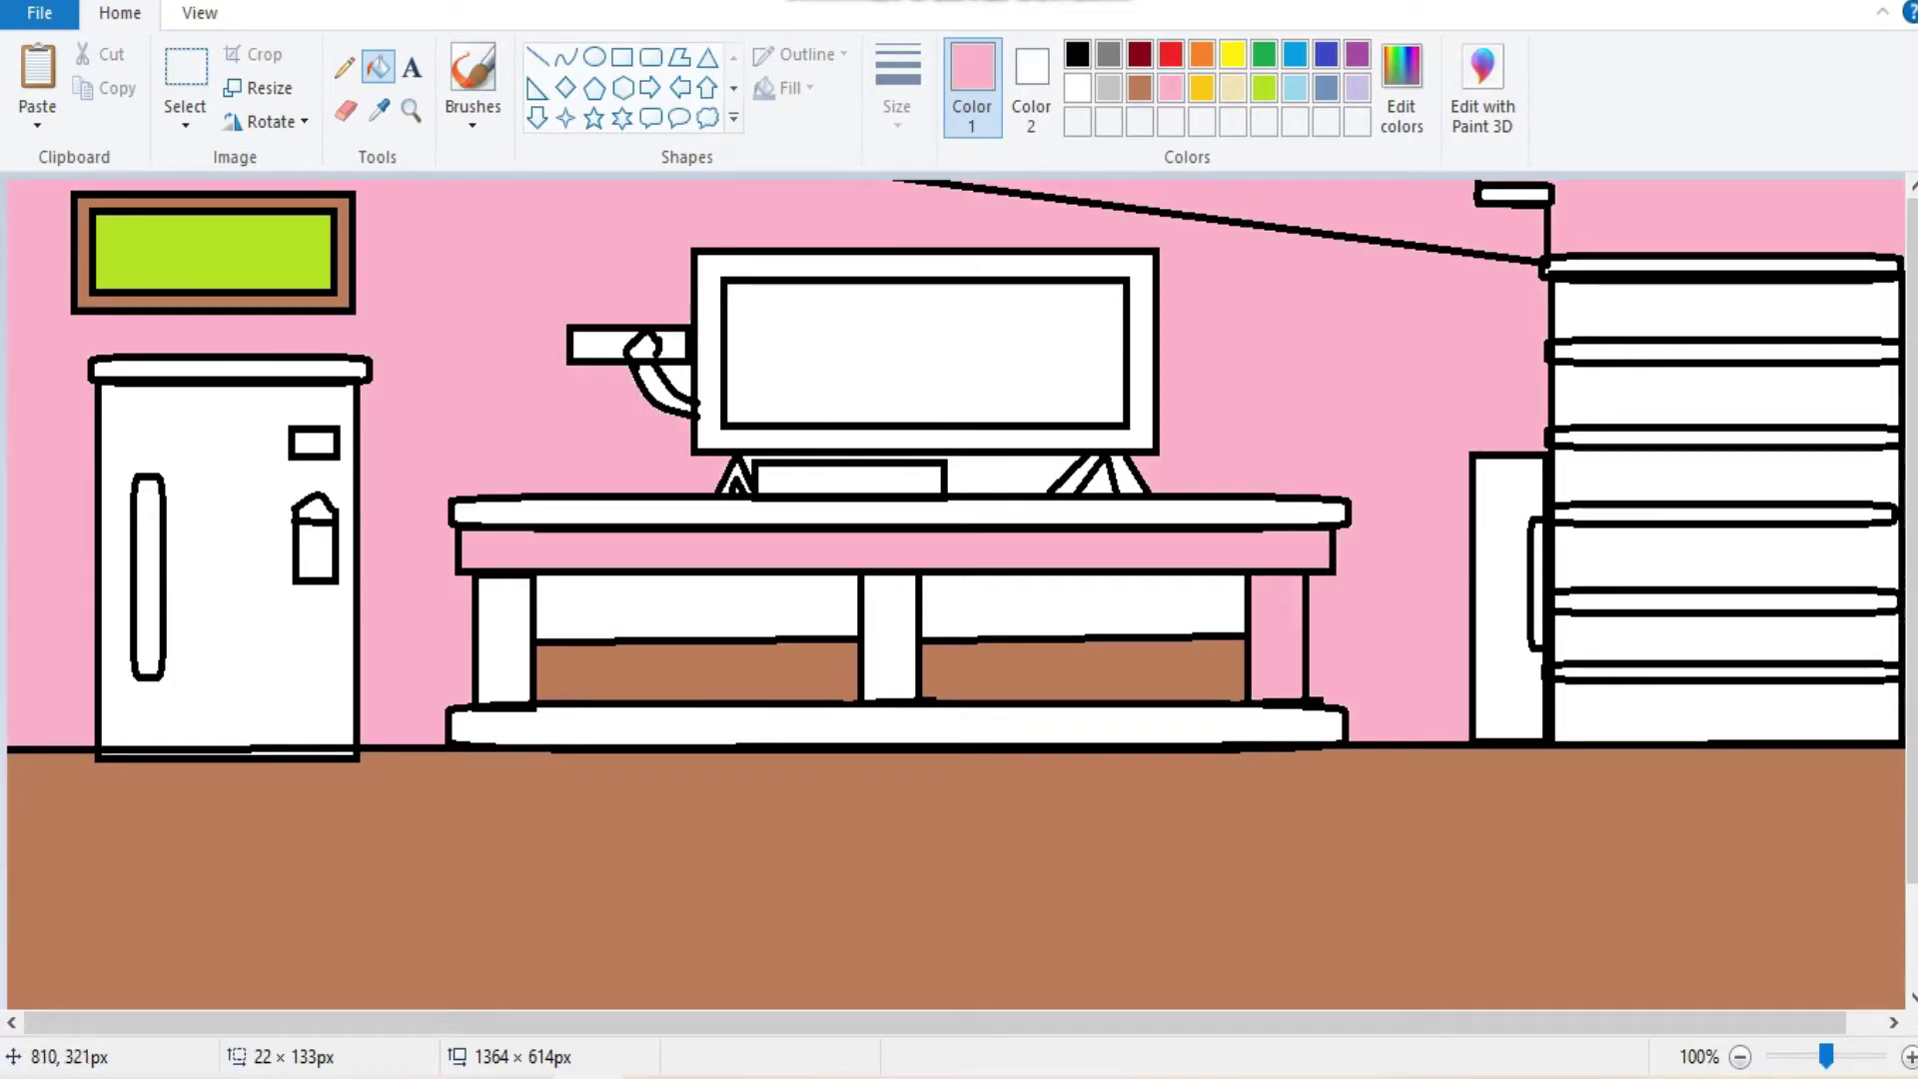
{"action": "left_click", "coordinate": [890, 639]}
{"action": "left_click", "coordinate": [1084, 604]}
{"action": "left_click", "coordinate": [699, 604]}
{"action": "left_click", "coordinate": [505, 639]}
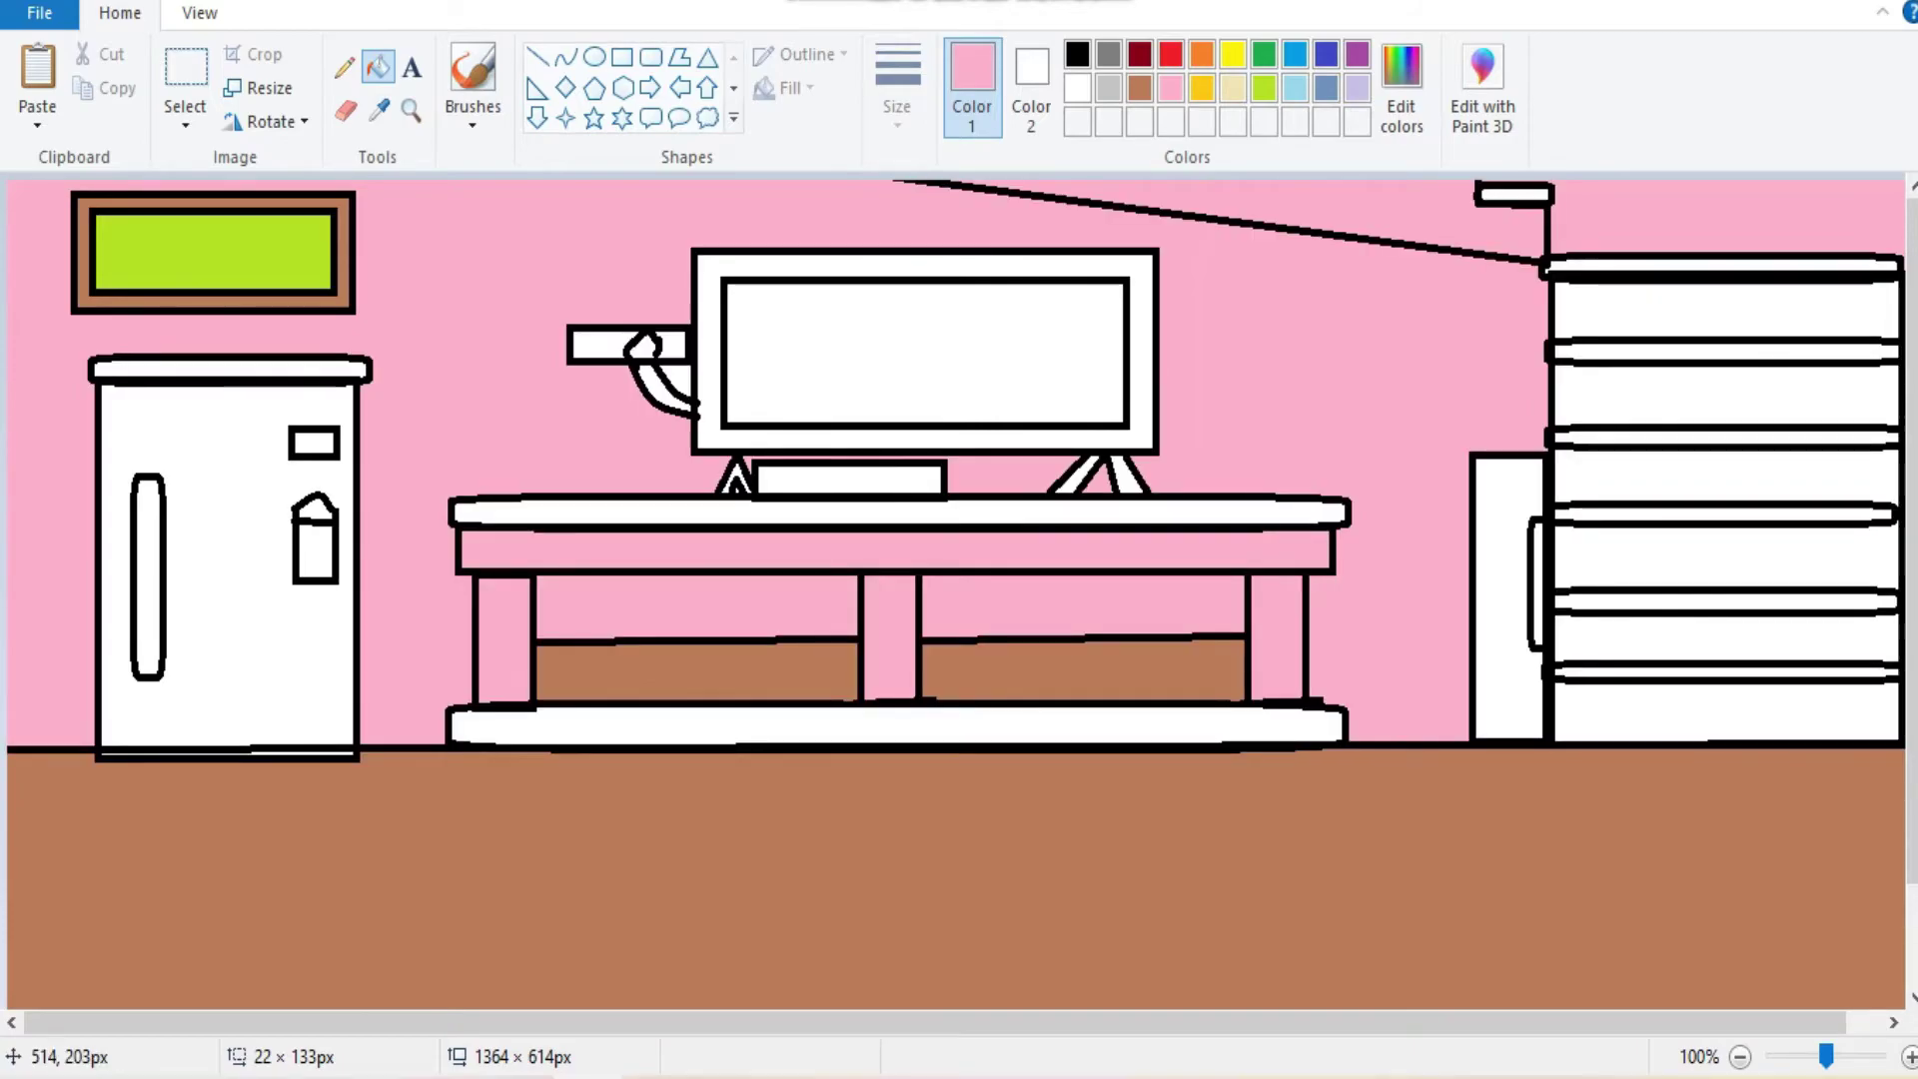
Mix a muted custom red from the red swatch and fill the refrigerator's handle and top with it.
{"action": "left_click", "coordinate": [1171, 54]}
{"action": "left_click", "coordinate": [1402, 90]}
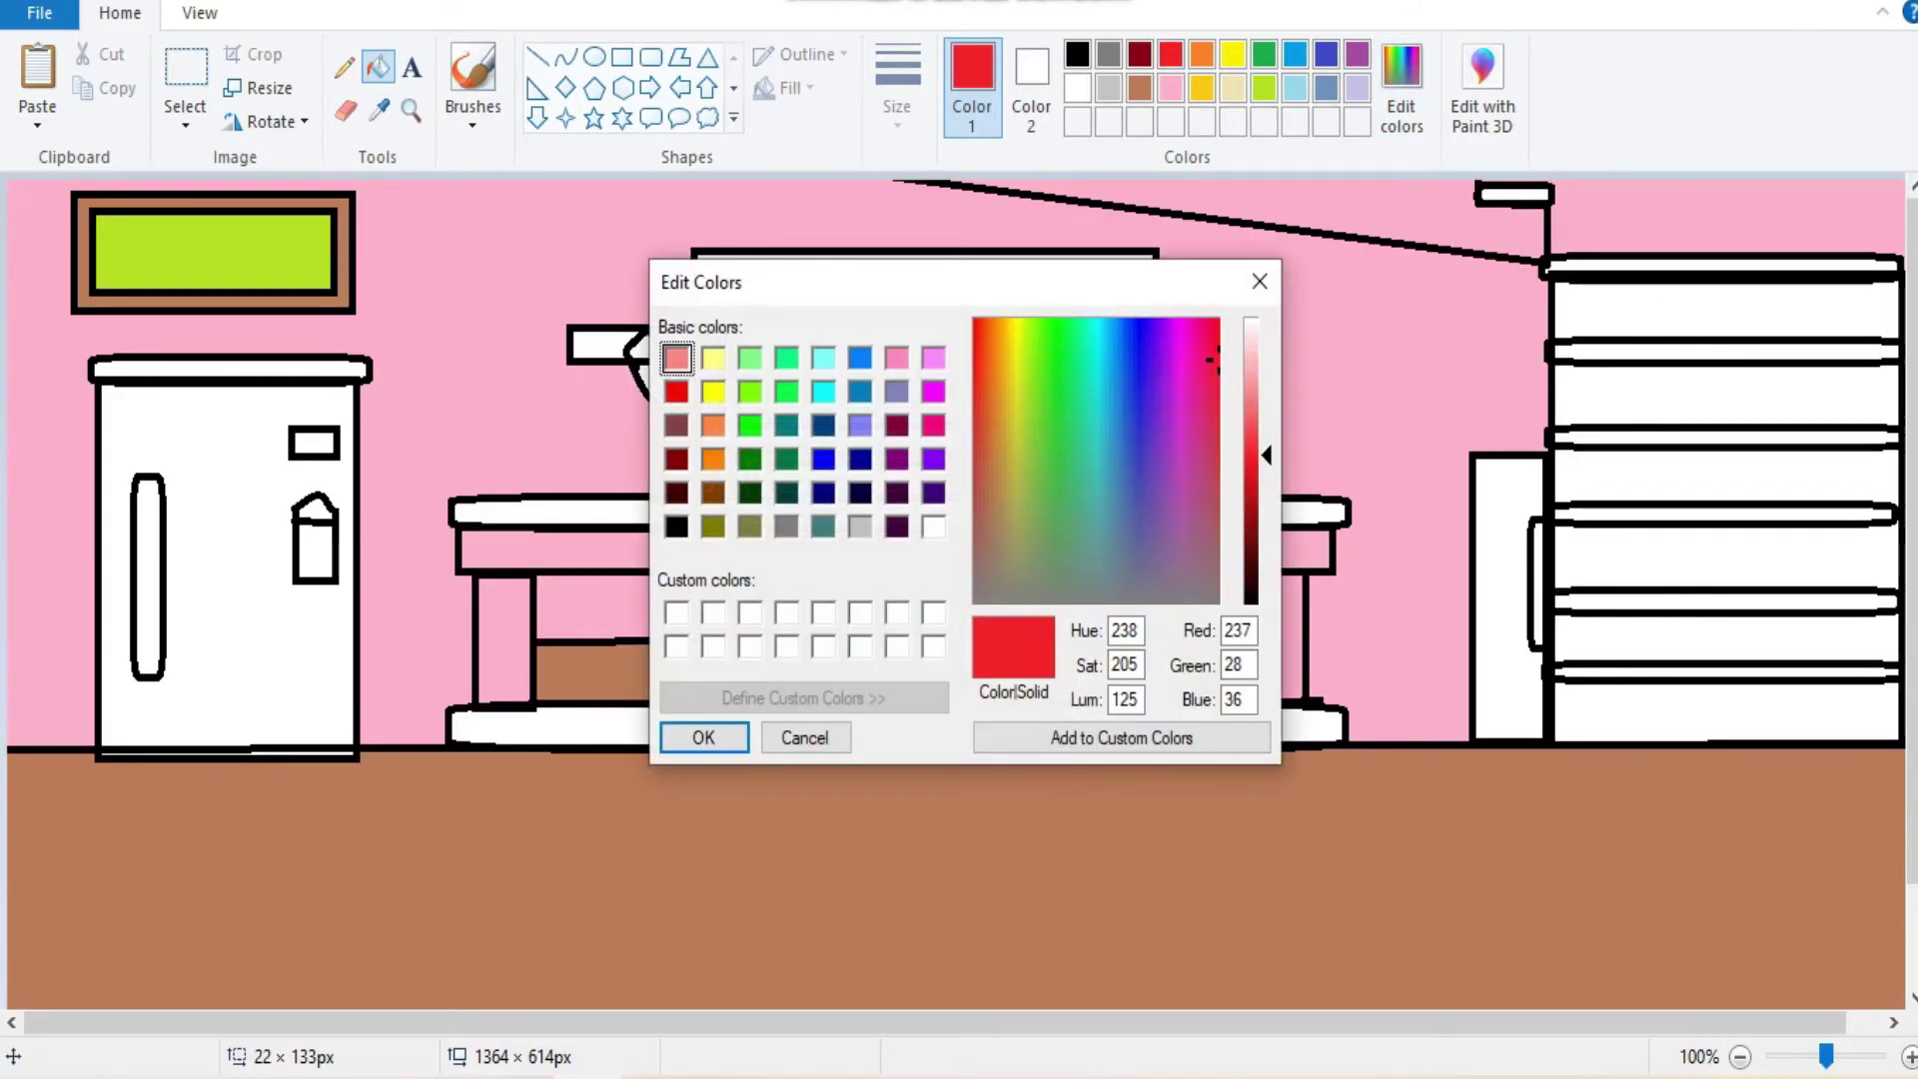
{"action": "left_click_drag", "start_coordinate": [1211, 405], "coordinate": [1216, 478]}
{"action": "left_click", "coordinate": [705, 738]}
{"action": "left_click", "coordinate": [148, 574]}
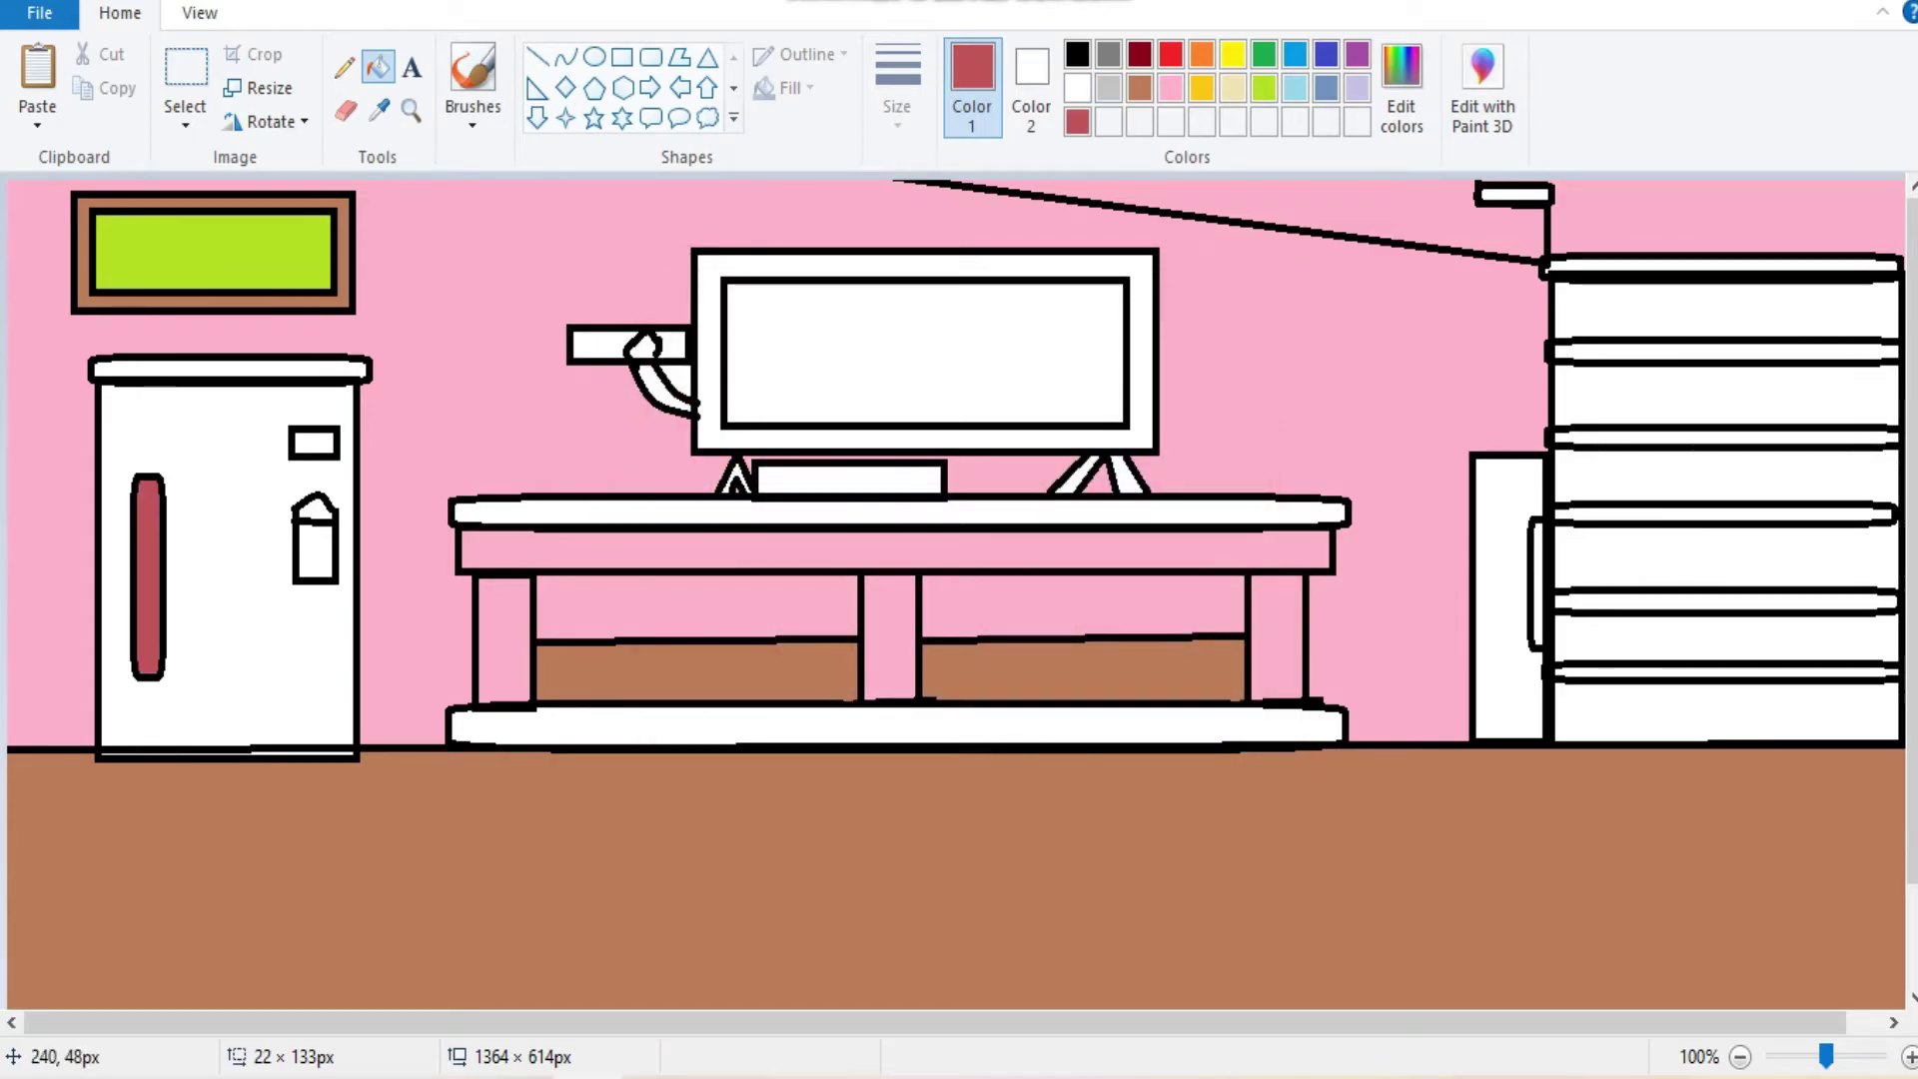
{"action": "left_click", "coordinate": [229, 369]}
Fill the refrigerator's body and the thin strip along its base bright red.
{"action": "left_click", "coordinate": [1171, 54]}
{"action": "left_click", "coordinate": [264, 496]}
{"action": "left_click", "coordinate": [286, 755]}
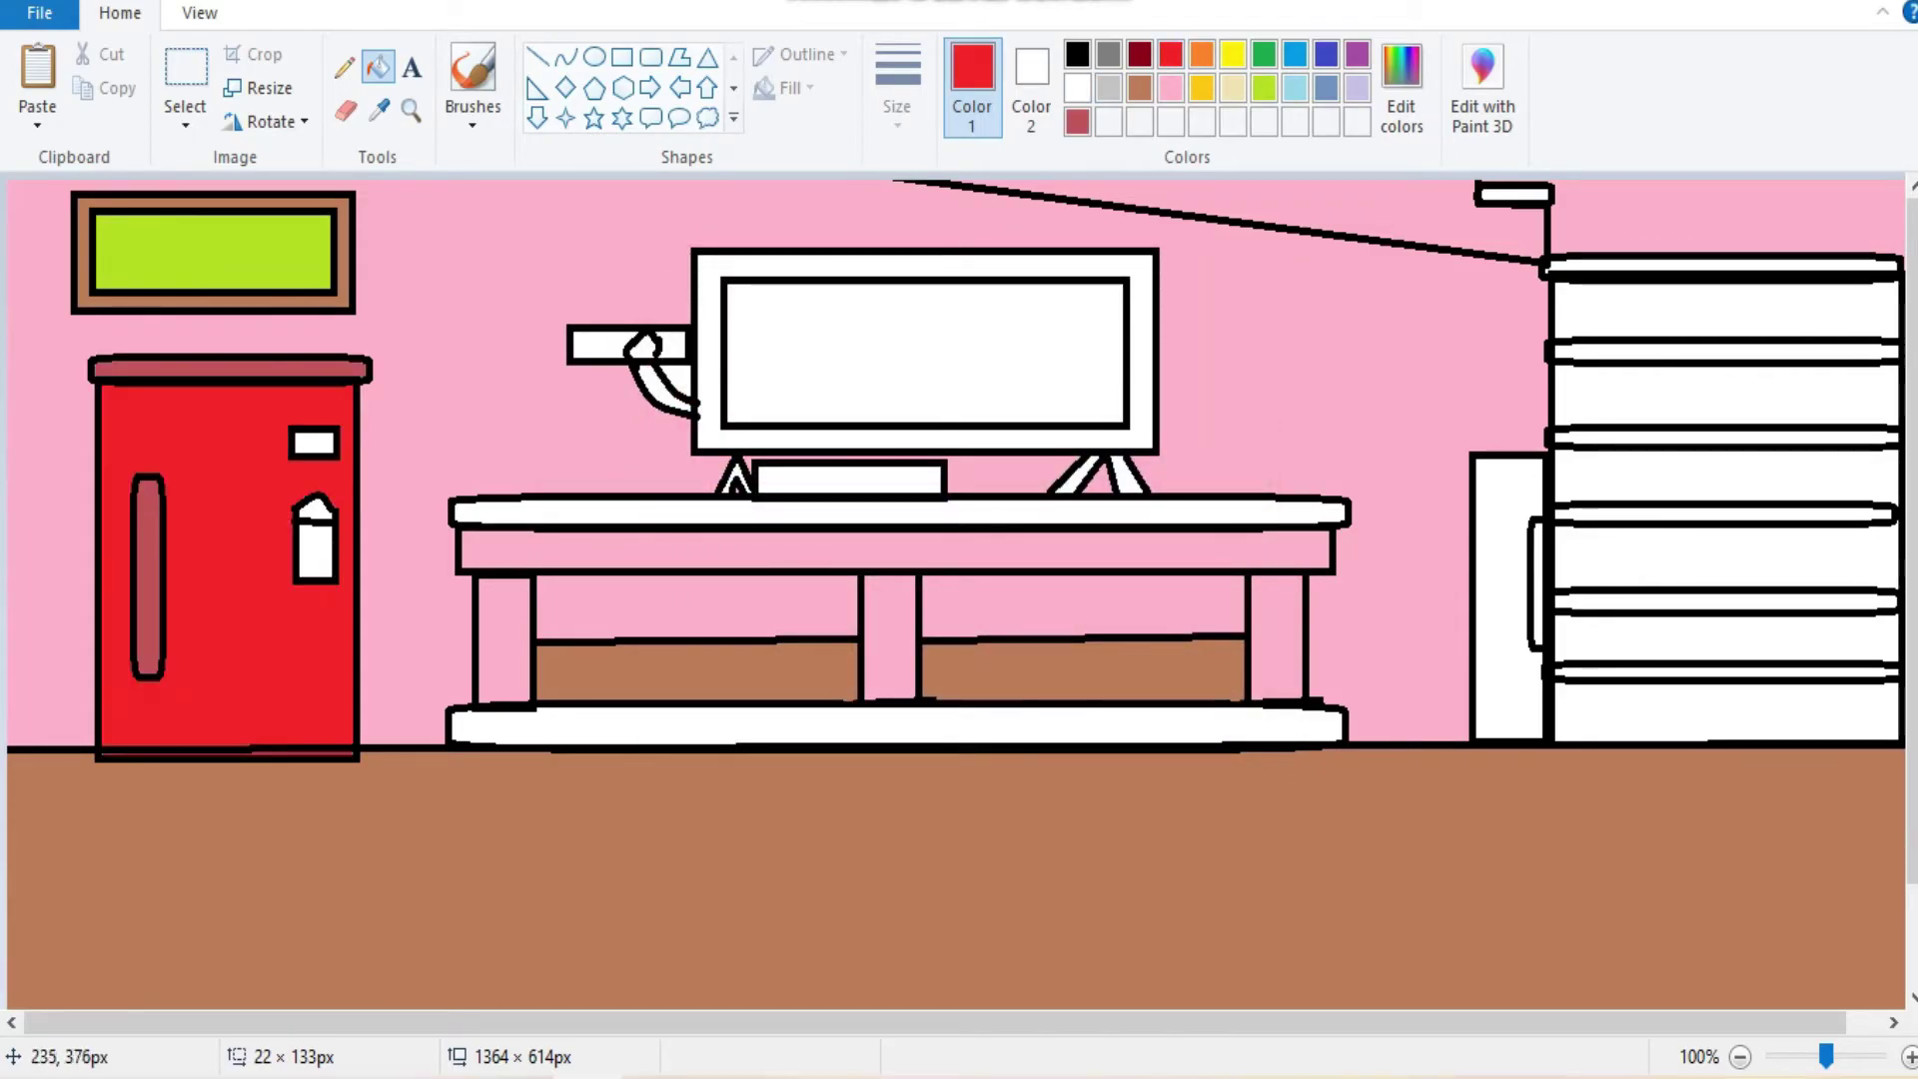
{"action": "left_click", "coordinate": [1108, 87]}
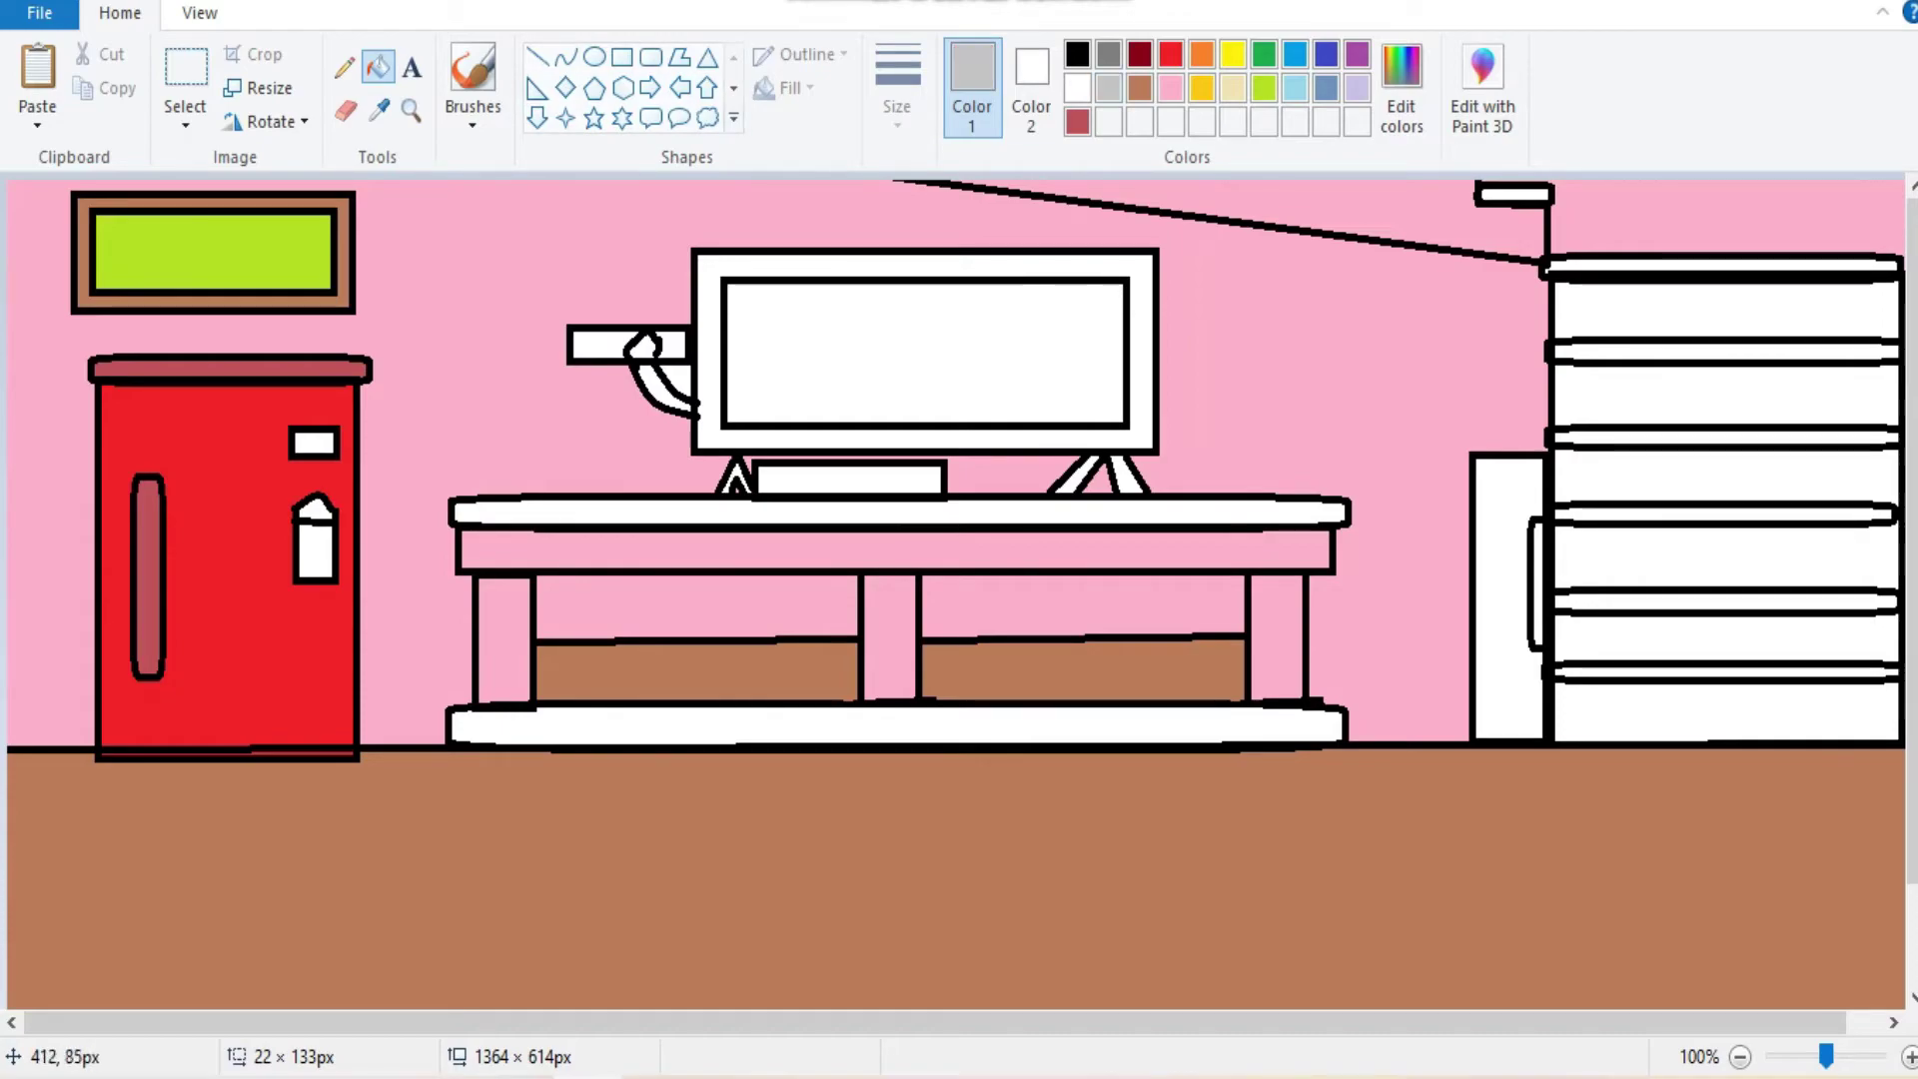
{"action": "left_click", "coordinate": [673, 345]}
{"action": "left_click", "coordinate": [1078, 54]}
{"action": "key", "text": "ctrl+z"}
{"action": "left_click", "coordinate": [1077, 88]}
{"action": "left_click", "coordinate": [672, 345]}
{"action": "left_click", "coordinate": [606, 339]}
Fill the TV frame, its legs, the curved arm and the box beneath dark gray, and the screen light gray.
{"action": "left_click", "coordinate": [1108, 54]}
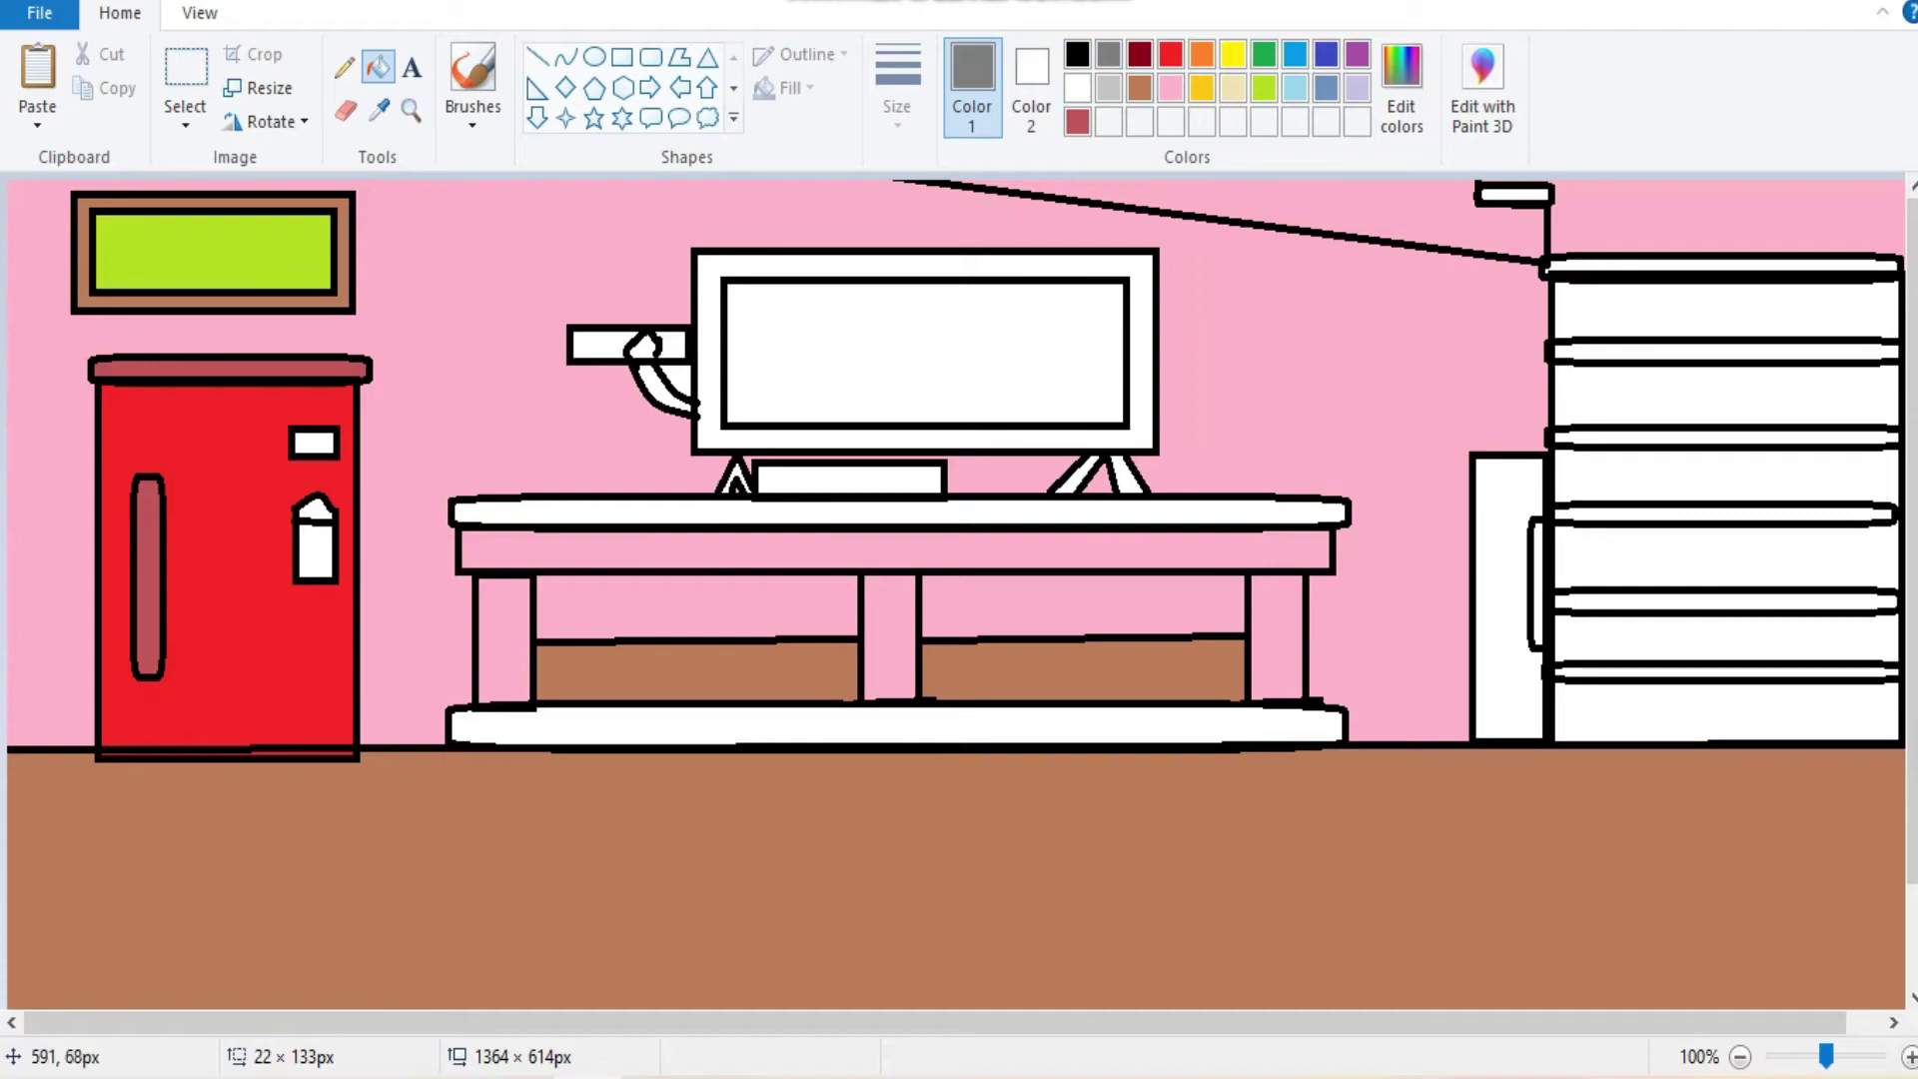
{"action": "left_click", "coordinate": [899, 264]}
{"action": "left_click", "coordinate": [892, 469]}
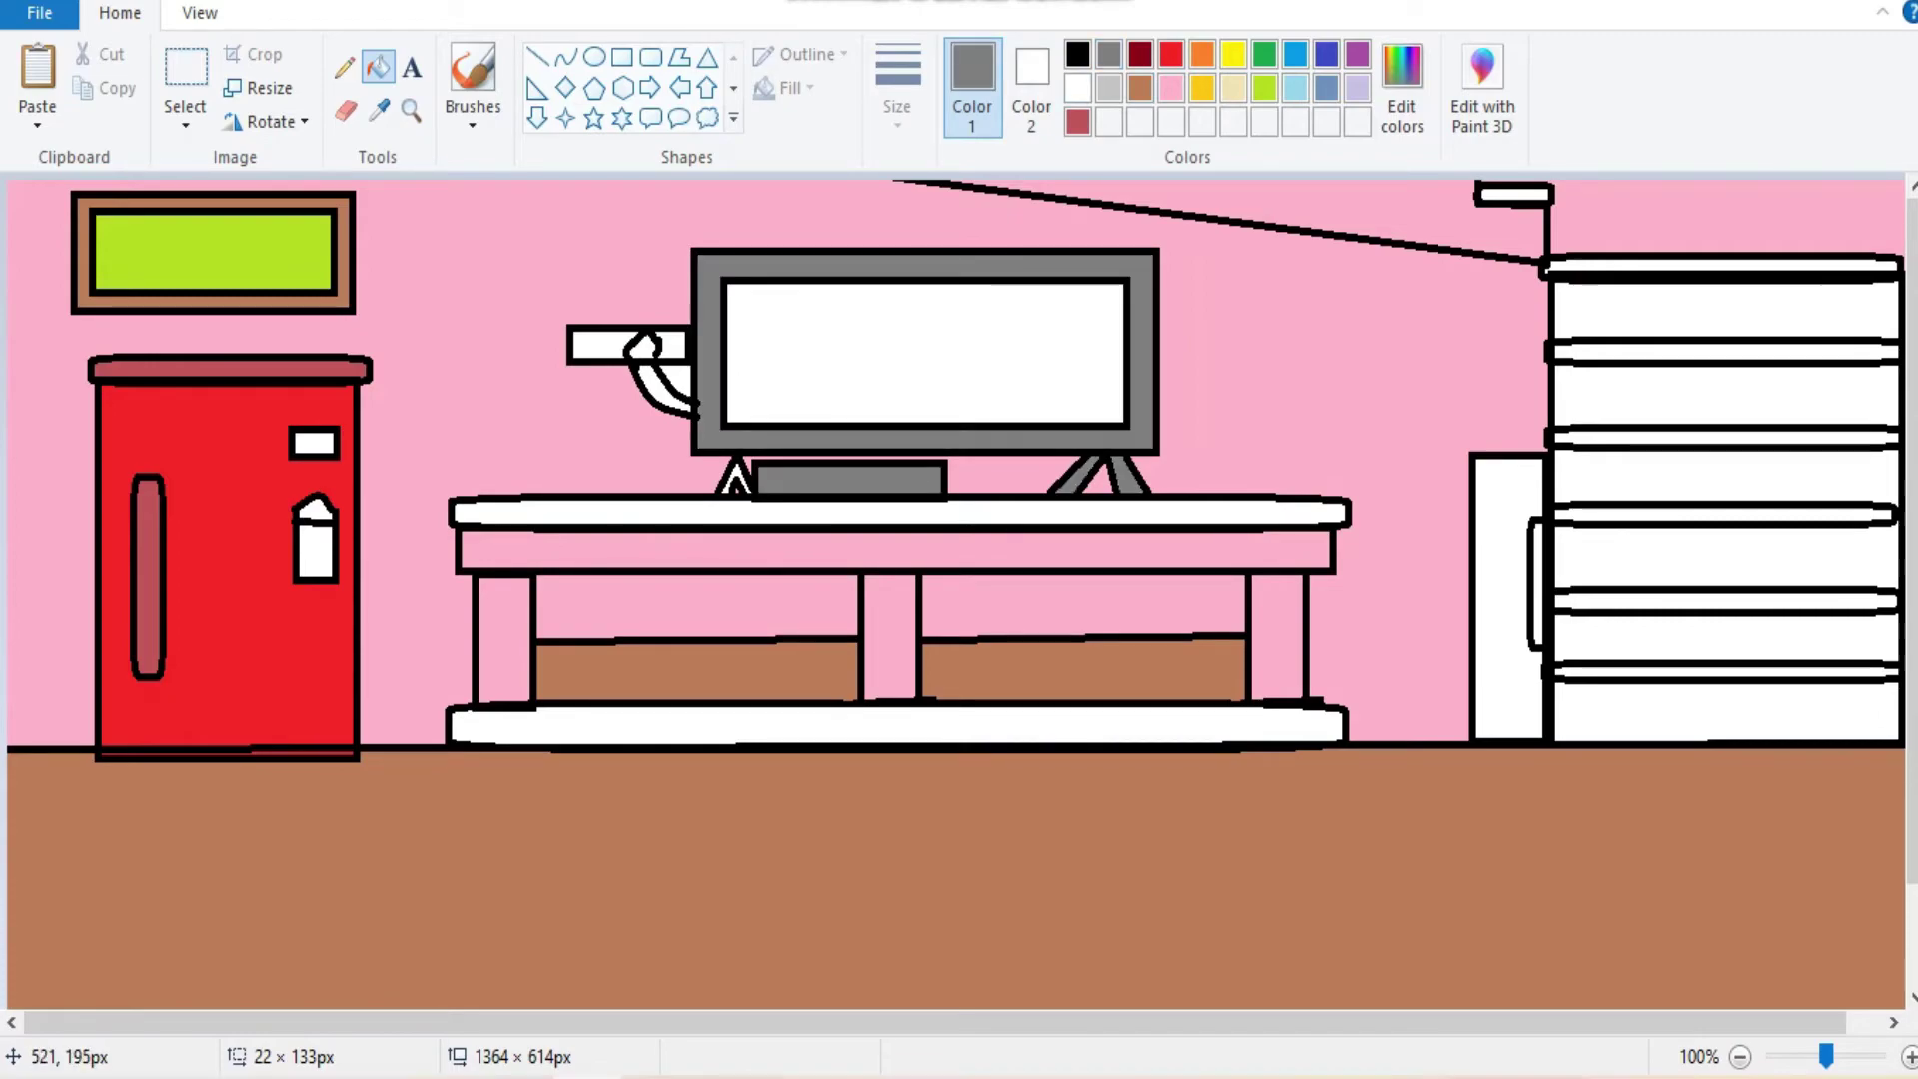
{"action": "left_click", "coordinate": [1108, 87]}
{"action": "left_click", "coordinate": [740, 300]}
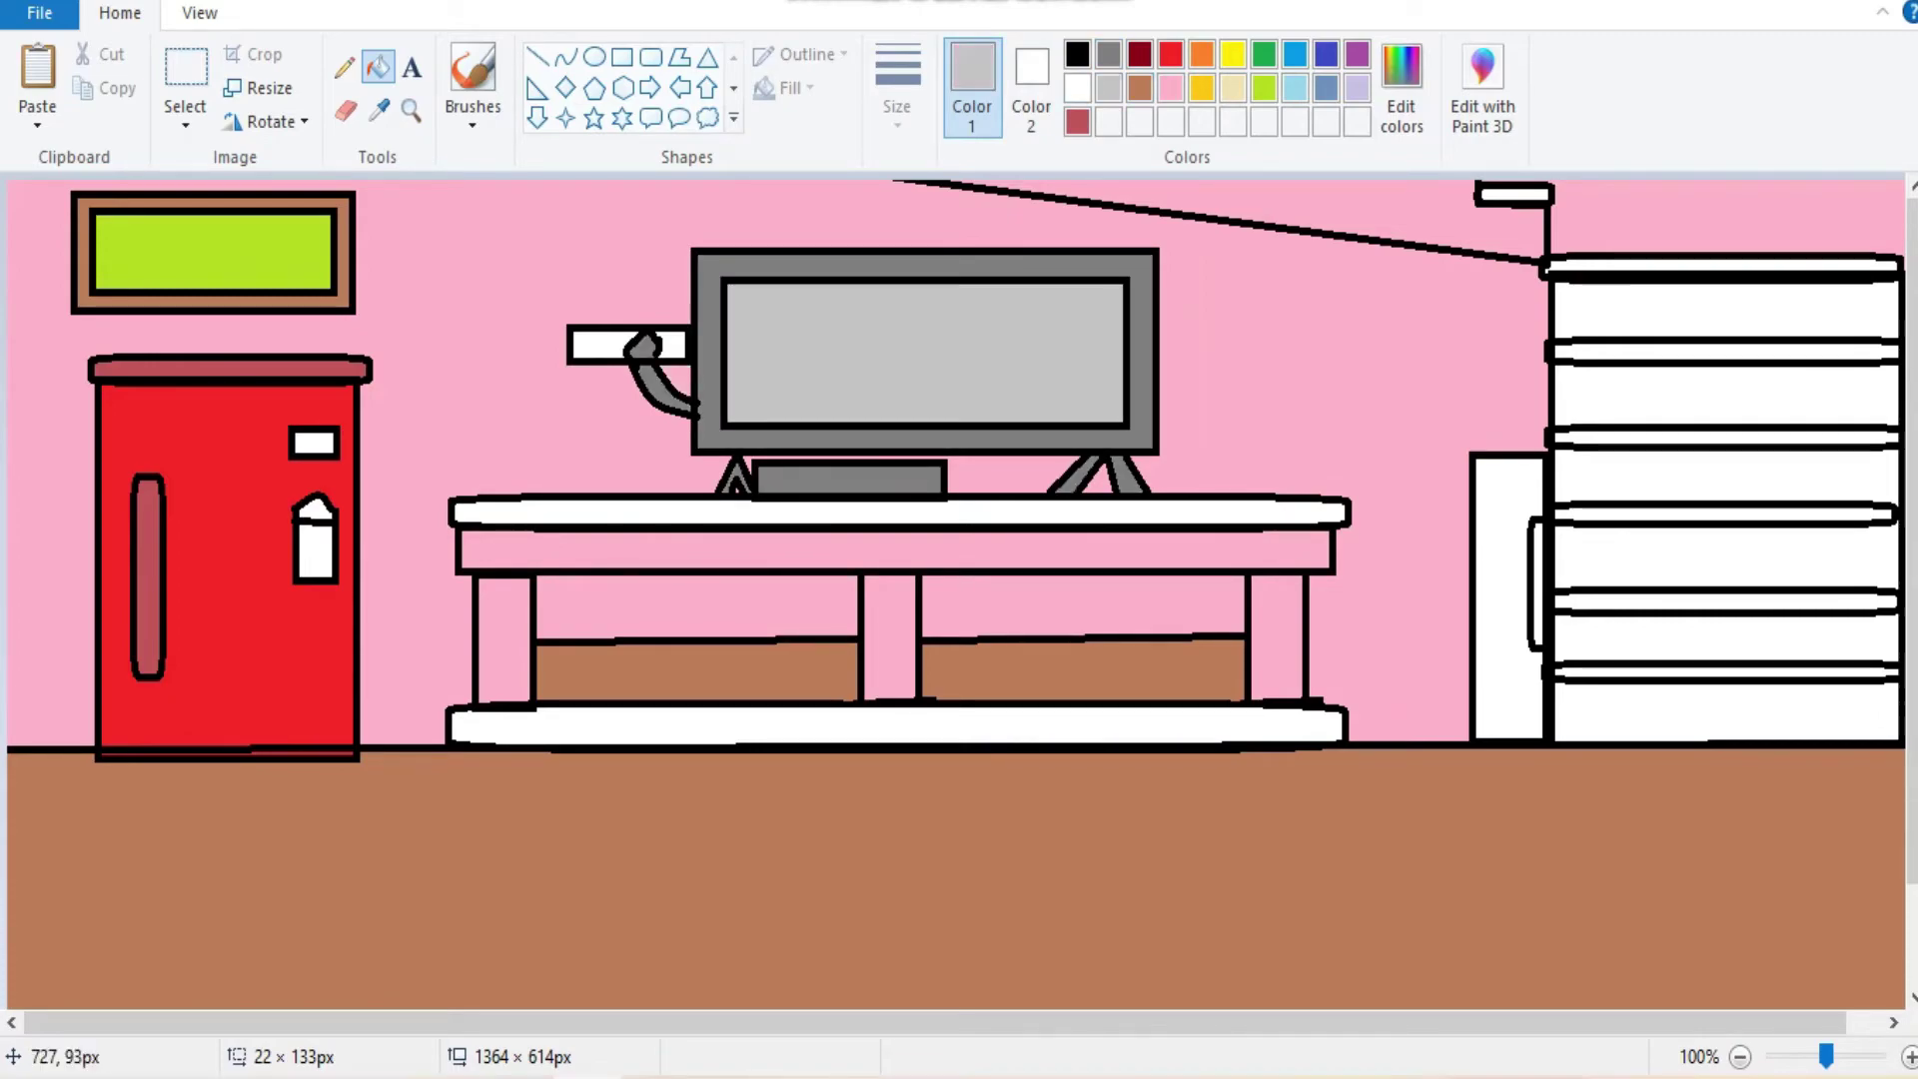
Fill the narrow box beside the shelved cabinet dark gray and its handle light gray.
{"action": "left_click", "coordinate": [1108, 54]}
{"action": "left_click", "coordinate": [1500, 530]}
{"action": "left_click", "coordinate": [1108, 87]}
{"action": "left_click", "coordinate": [1538, 559]}
Fill the cabinet's top board and its five horizontal shelf strips light gray.
{"action": "left_click", "coordinate": [1648, 440]}
{"action": "left_click", "coordinate": [1689, 351]}
{"action": "left_click", "coordinate": [1689, 266]}
{"action": "left_click", "coordinate": [1688, 515]}
{"action": "left_click", "coordinate": [1689, 602]}
{"action": "left_click", "coordinate": [1689, 672]}
Fill the six compartments between the cabinet's shelf strips bright red.
{"action": "left_click", "coordinate": [1170, 54]}
{"action": "left_click", "coordinate": [1688, 308]}
{"action": "left_click", "coordinate": [1688, 394]}
{"action": "left_click", "coordinate": [1689, 477]}
{"action": "left_click", "coordinate": [1689, 554]}
{"action": "left_click", "coordinate": [1689, 637]}
{"action": "left_click", "coordinate": [1688, 711]}
Fill the table's top slab bright red and its bottom slab brown.
{"action": "left_click", "coordinate": [999, 511]}
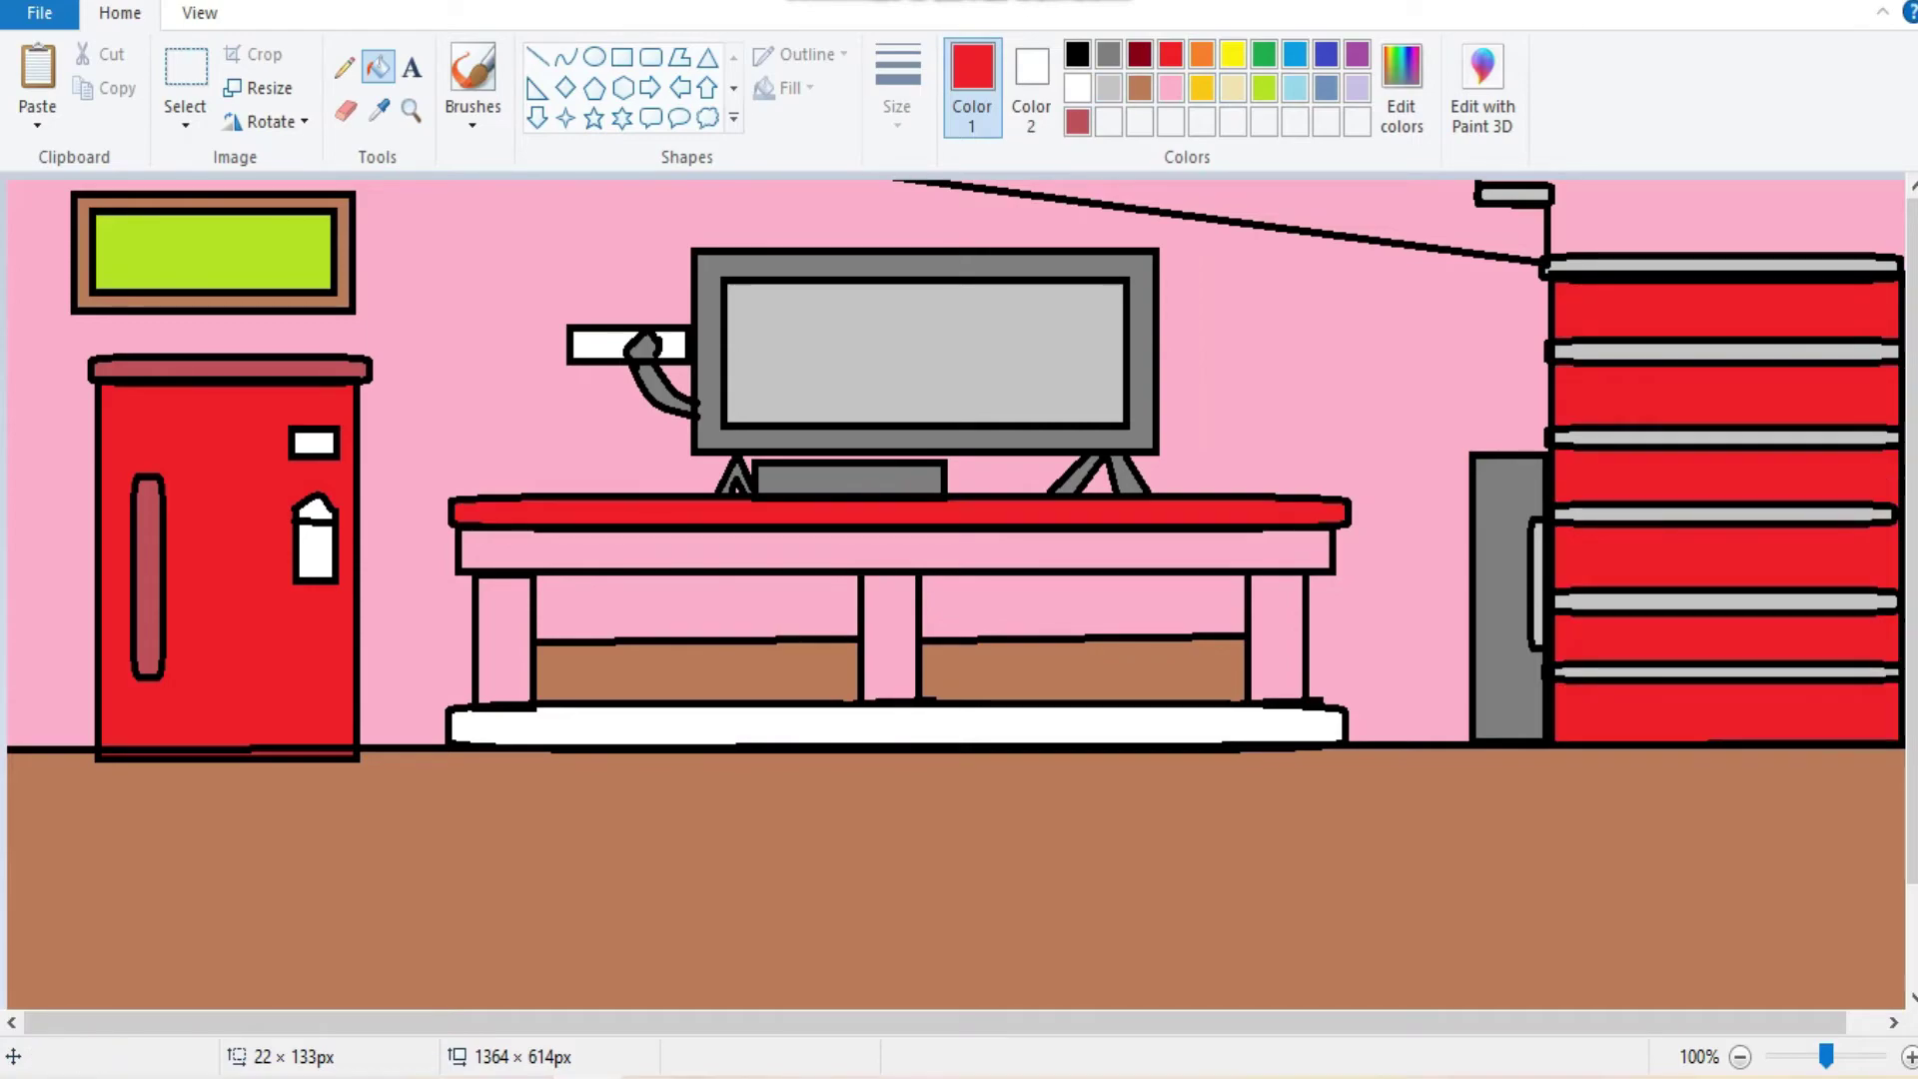
{"action": "left_click", "coordinate": [1139, 87]}
{"action": "left_click", "coordinate": [899, 726]}
Fill the small pointed item on the refrigerator door orange at its tip and yellow below, and pick light gray as the active color.
{"action": "left_click", "coordinate": [1201, 54]}
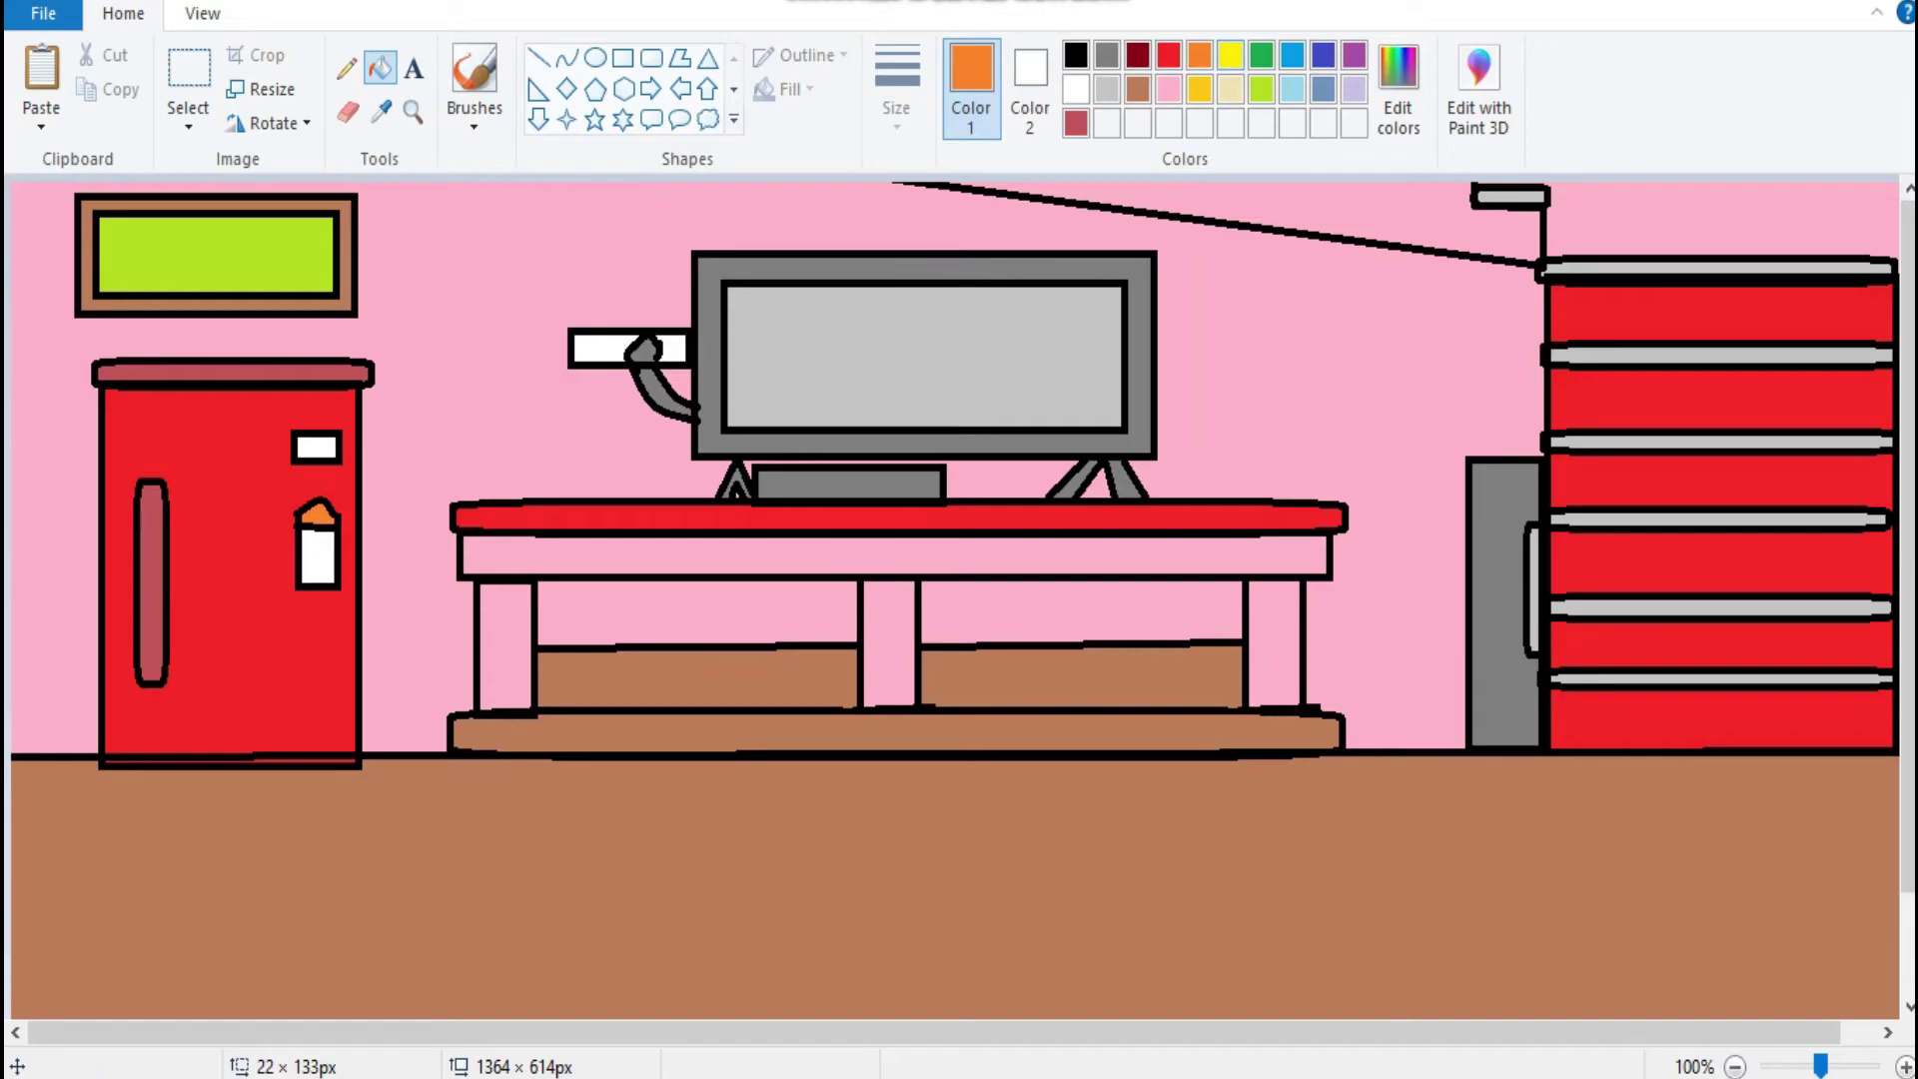
{"action": "left_click", "coordinate": [1231, 56]}
{"action": "left_click", "coordinate": [317, 558]}
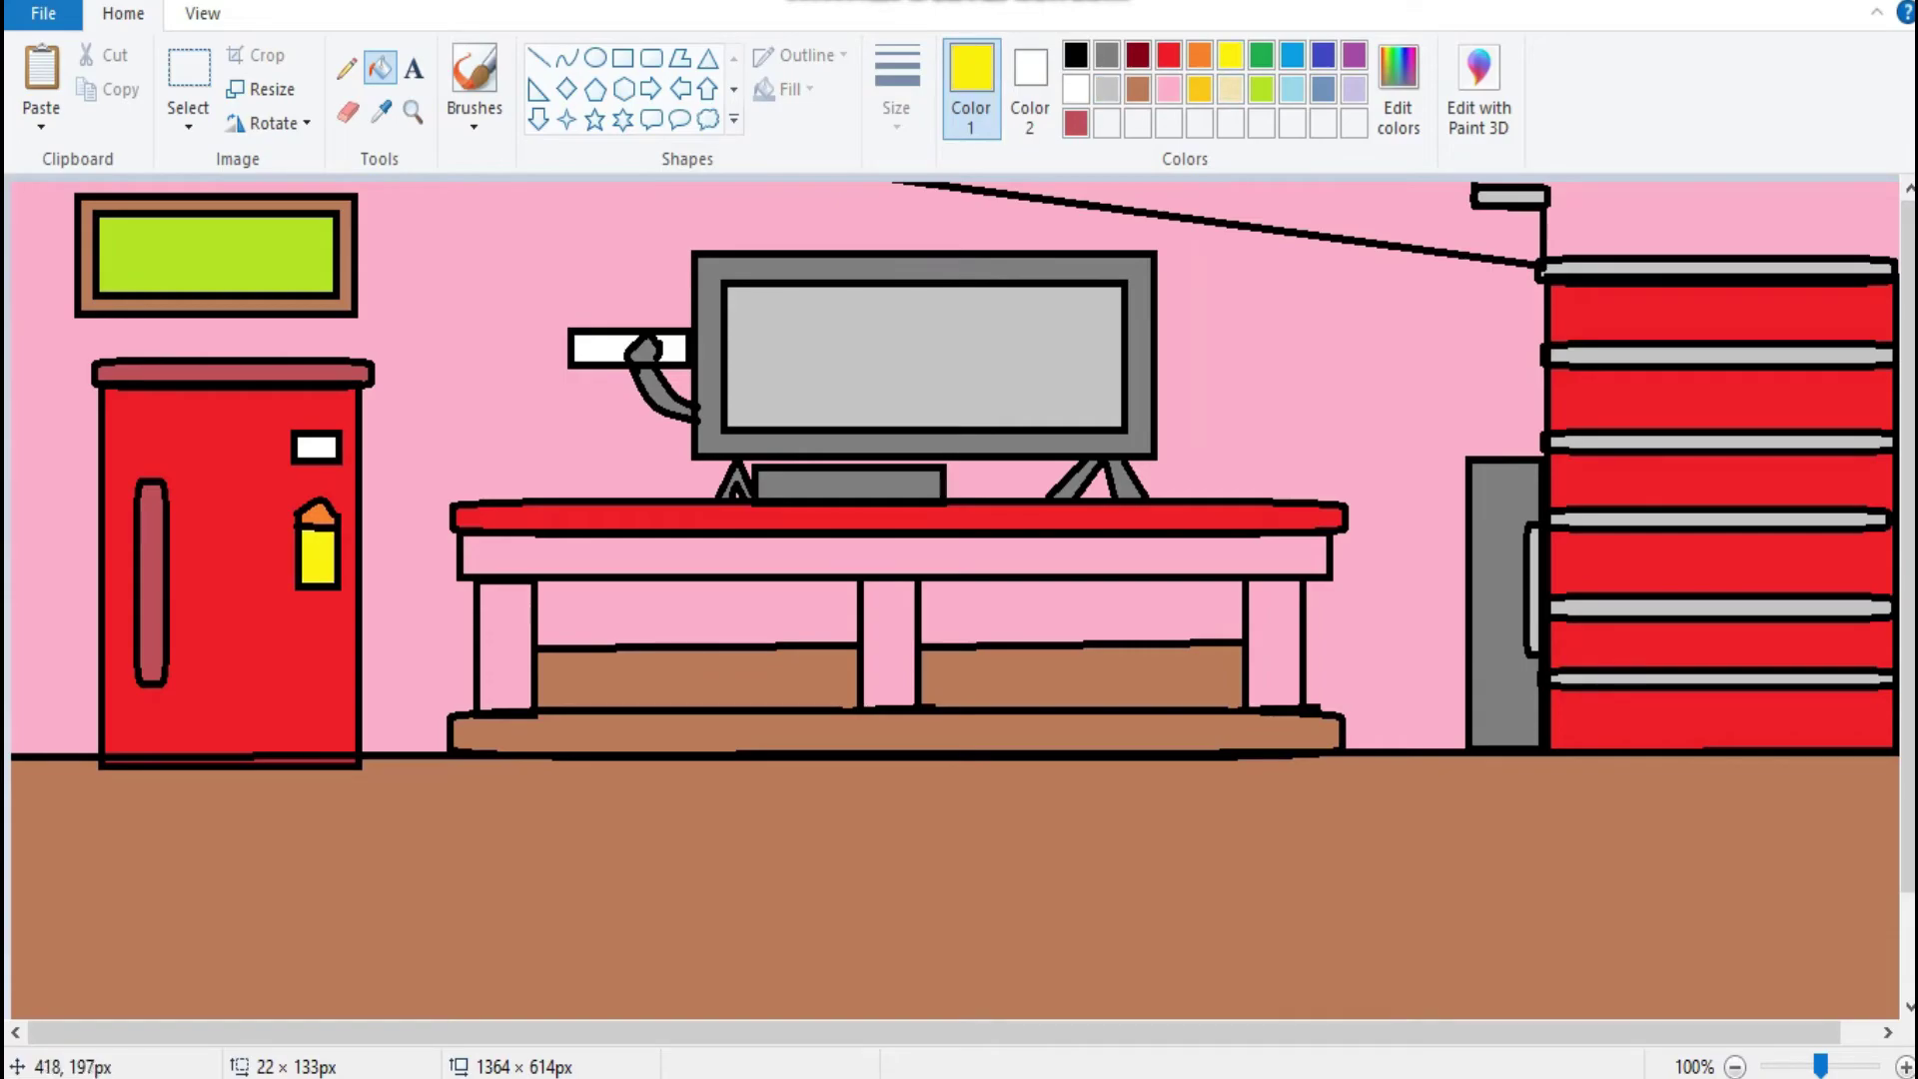
{"action": "left_click", "coordinate": [1107, 89]}
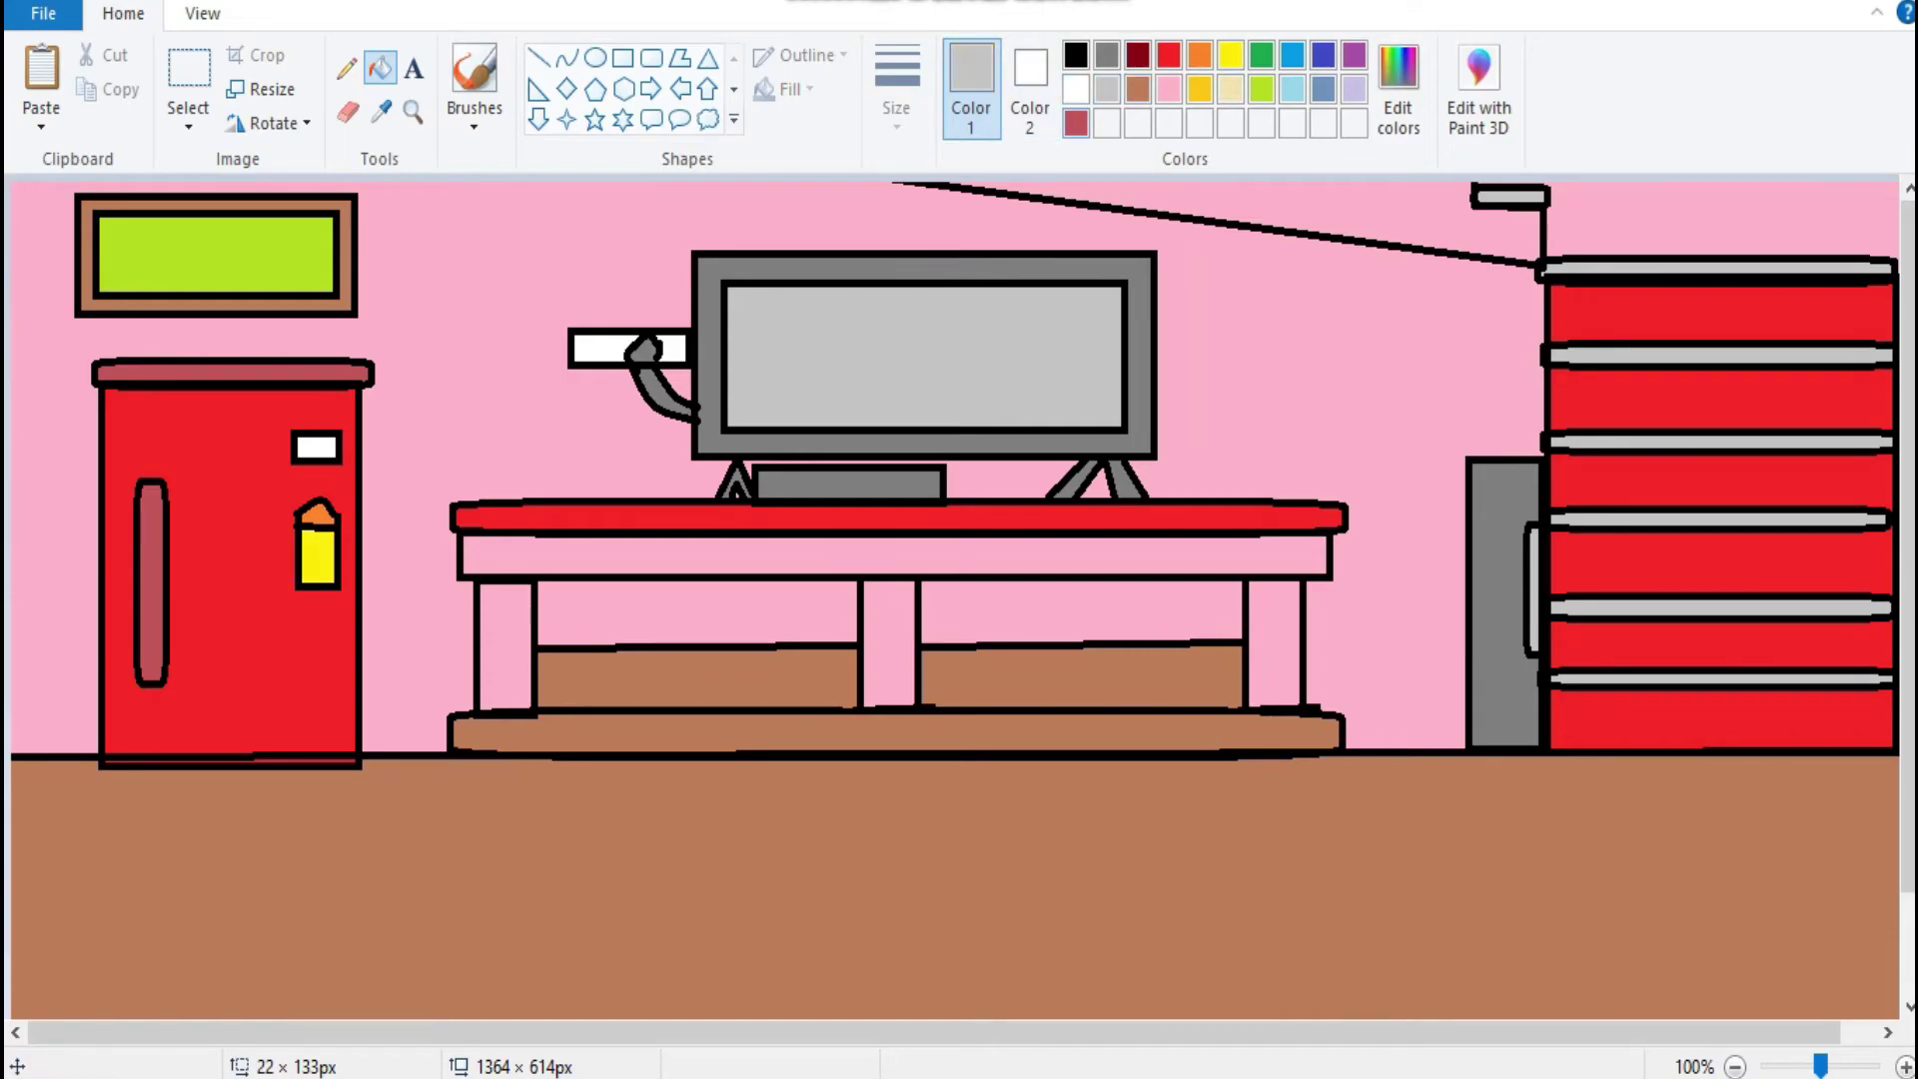